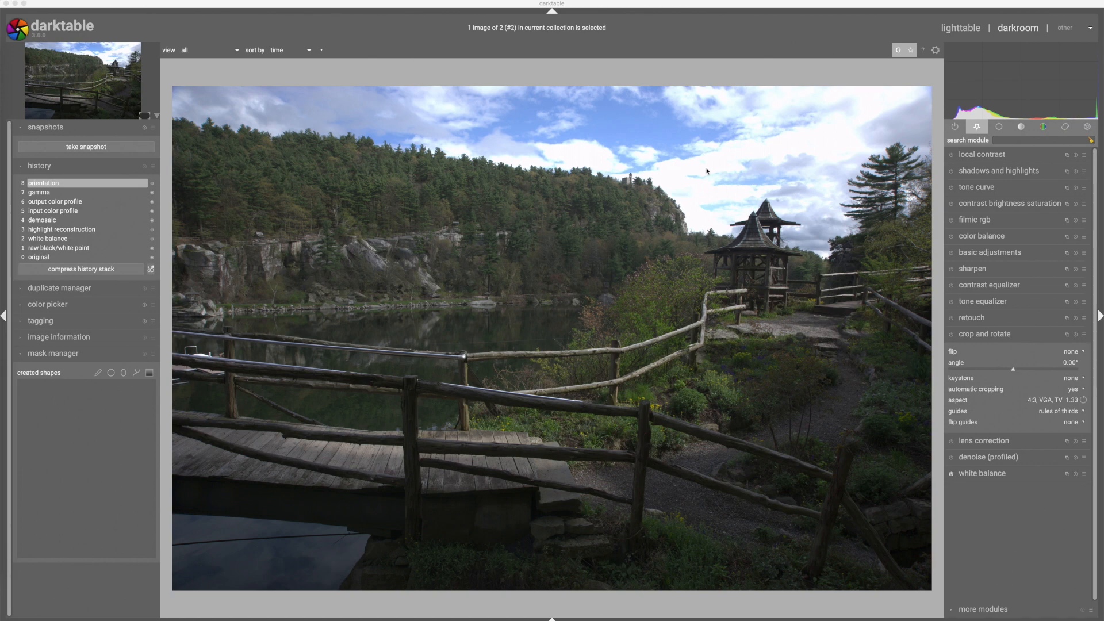
Step: Examine the clouds, the hilltop tower and the gazebo up close in the landscape photo
{"action": "scroll", "coordinate": [733, 150], "scroll_direction": "up", "scroll_amount": 3}
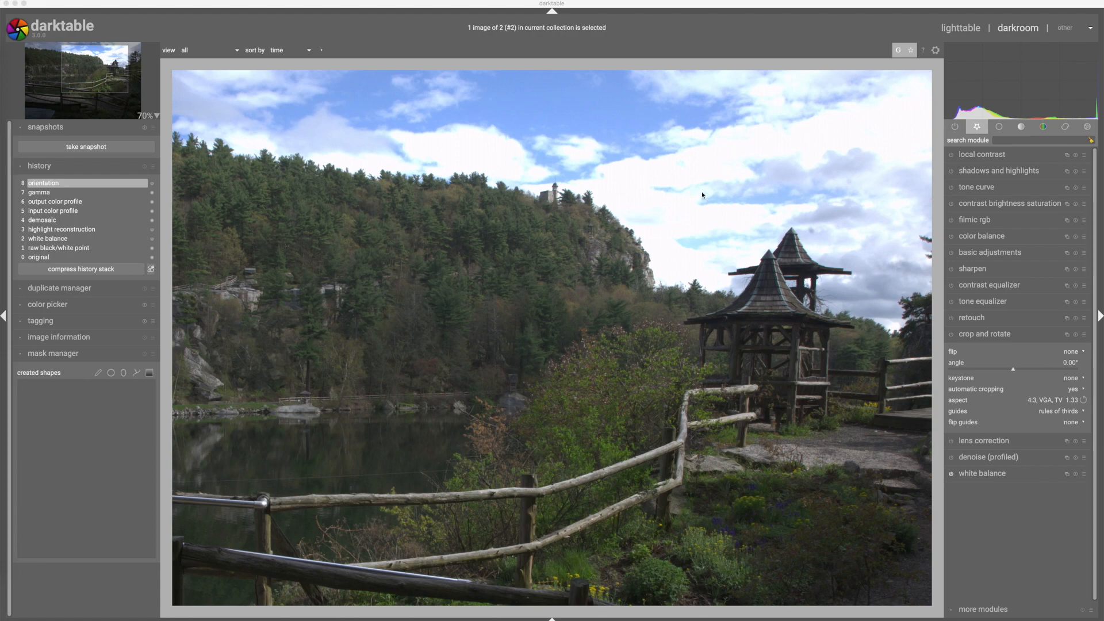
{"action": "scroll", "coordinate": [713, 195], "scroll_direction": "up", "scroll_amount": 2}
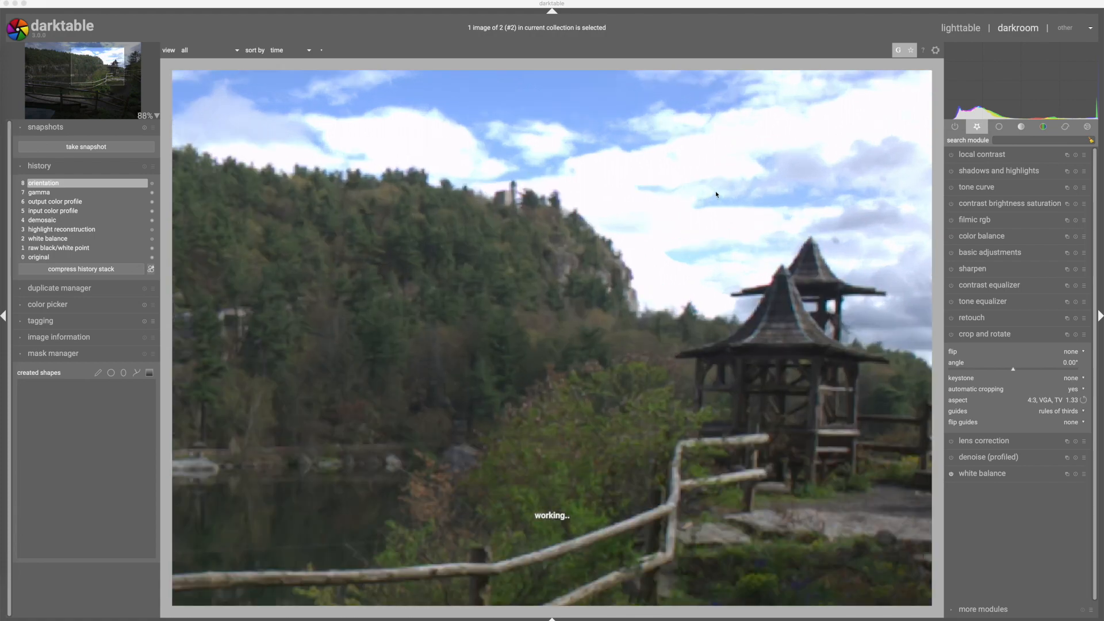
{"action": "scroll", "coordinate": [716, 194], "scroll_direction": "up", "scroll_amount": 1}
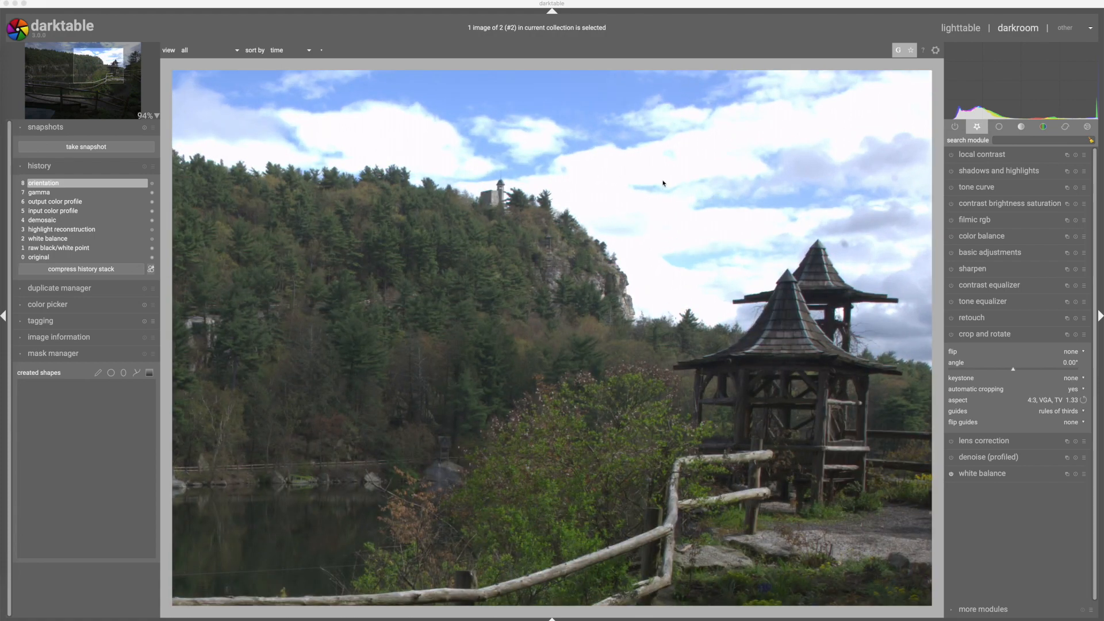
{"action": "key", "text": "space"}
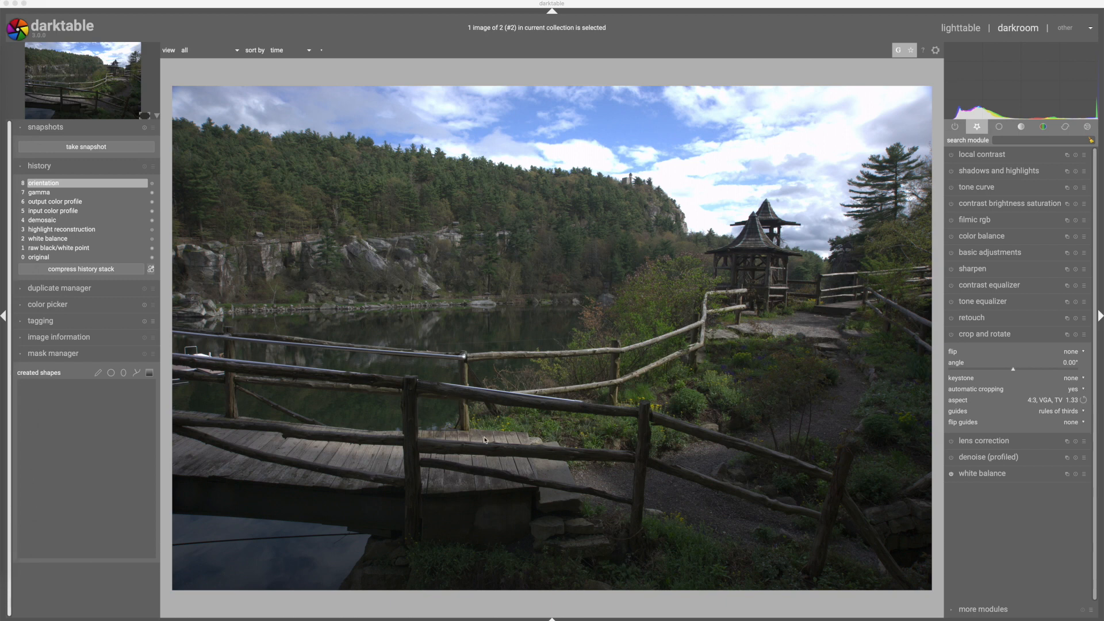
Step: Expand the basic adjustments module and enable it on the landscape photo
{"action": "left_click", "coordinate": [966, 335]}
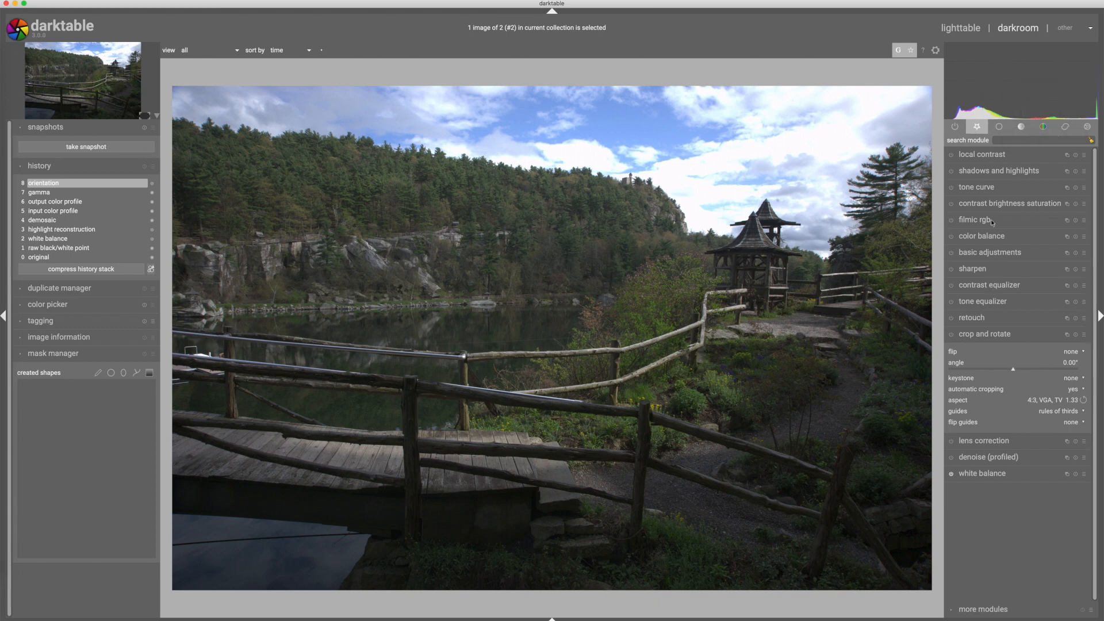
{"action": "left_click", "coordinate": [976, 253]}
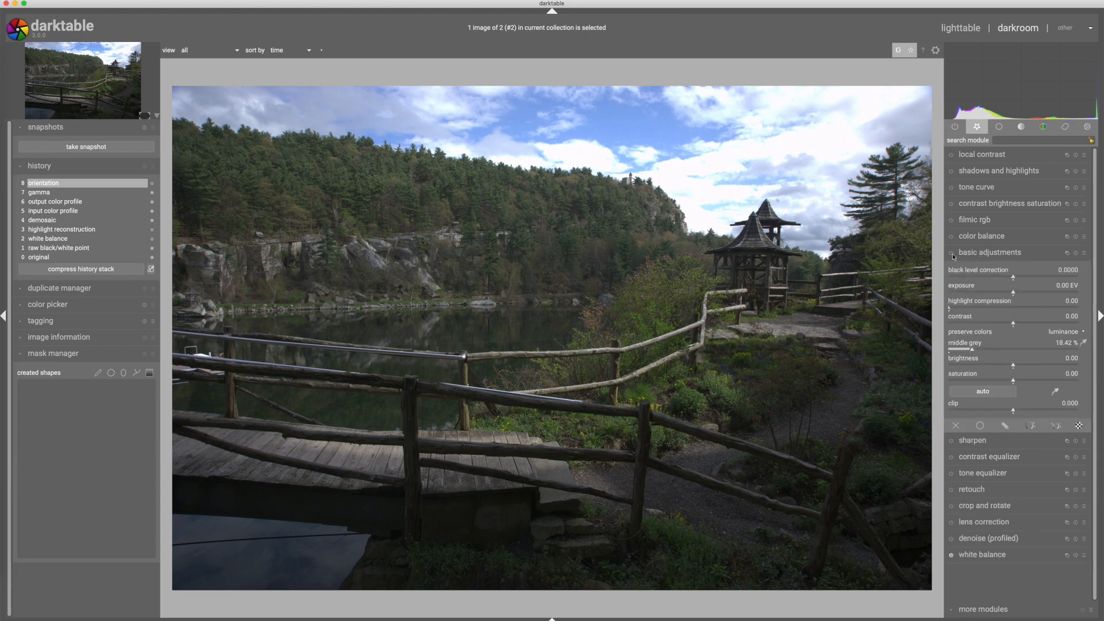
{"action": "left_click", "coordinate": [952, 253]}
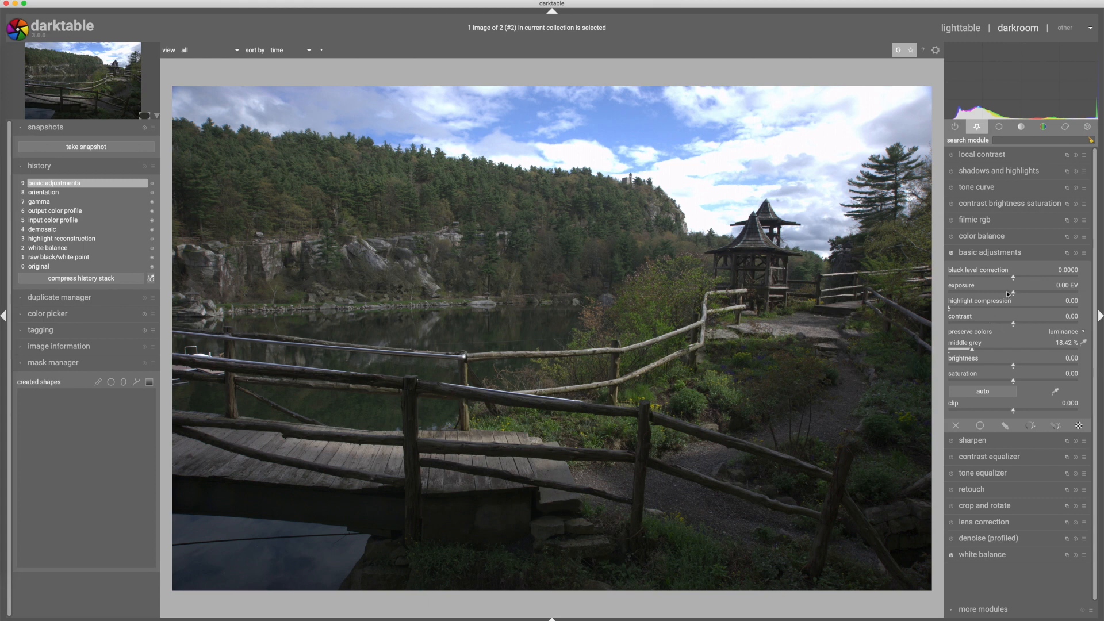
Step: Set the basic adjustments exposure to -0.25 EV and the black level correction to about 0.0027
{"action": "scroll", "coordinate": [1007, 293], "scroll_direction": "up", "scroll_amount": 3}
{"action": "scroll", "coordinate": [1007, 294], "scroll_direction": "down", "scroll_amount": 10}
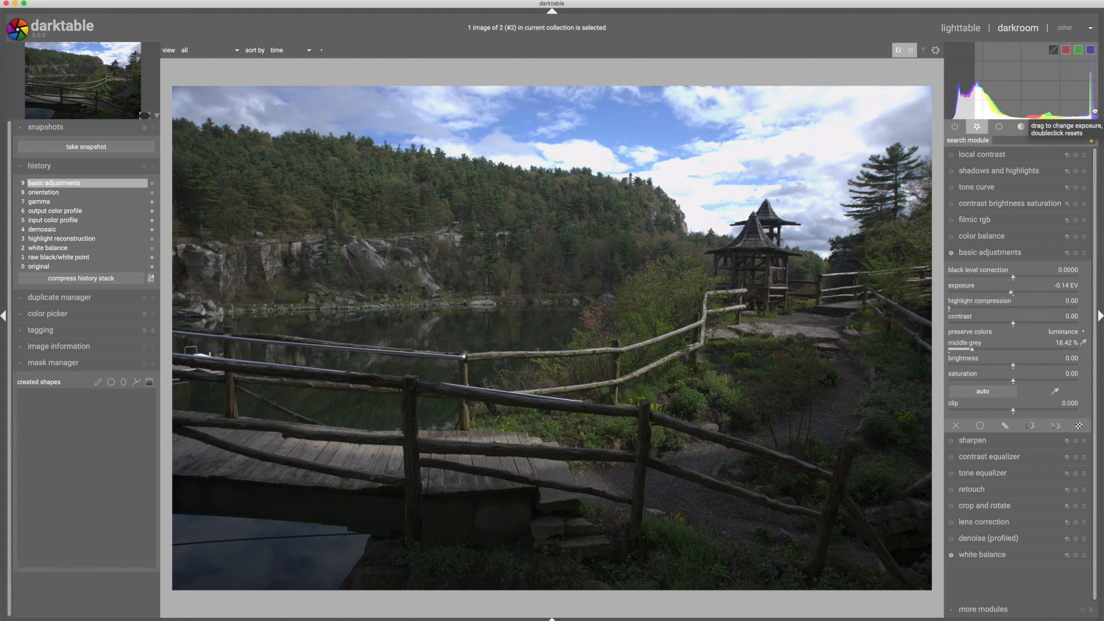
{"action": "scroll", "coordinate": [1007, 292], "scroll_direction": "down", "scroll_amount": 3}
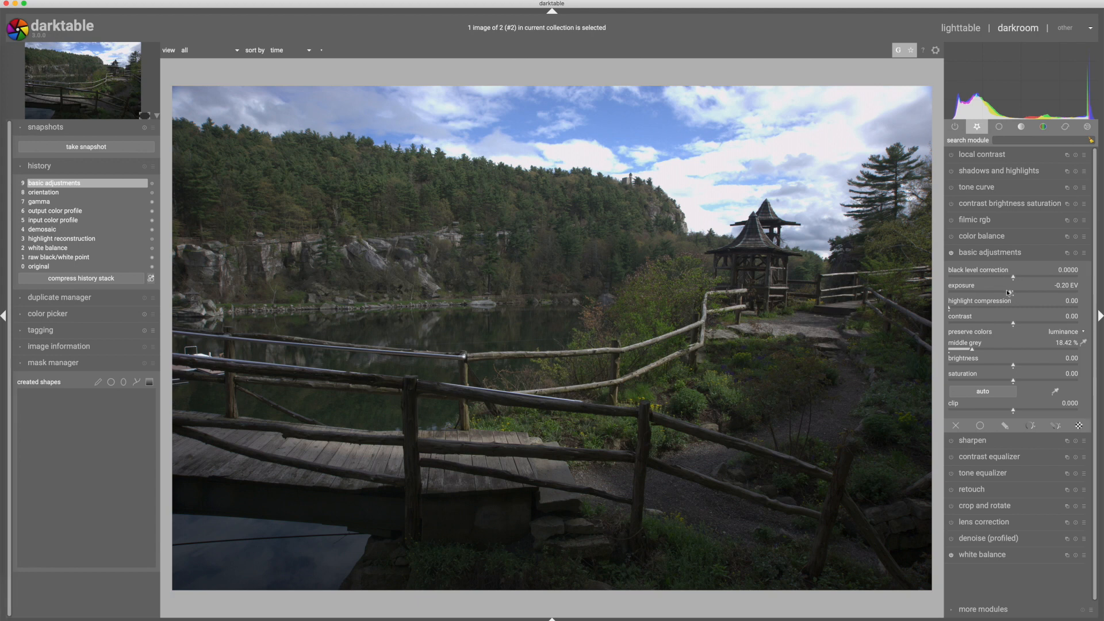
{"action": "scroll", "coordinate": [1007, 292], "scroll_direction": "down", "scroll_amount": 4}
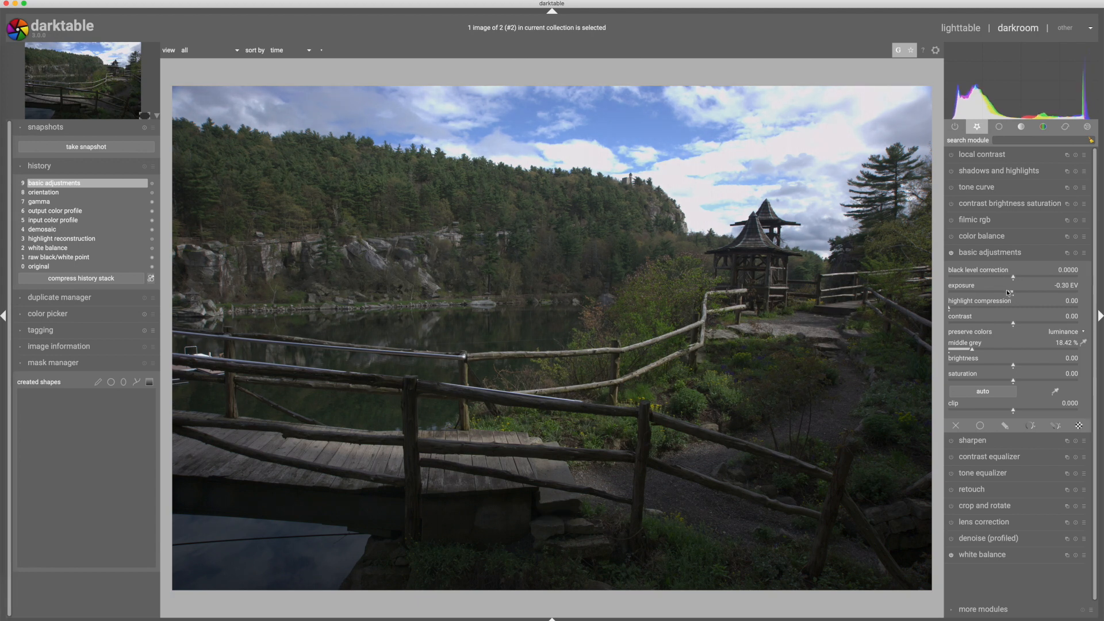
{"action": "right_click", "coordinate": [1008, 293]}
{"action": "type", "text": "-0.25"}
{"action": "key", "text": "Return"}
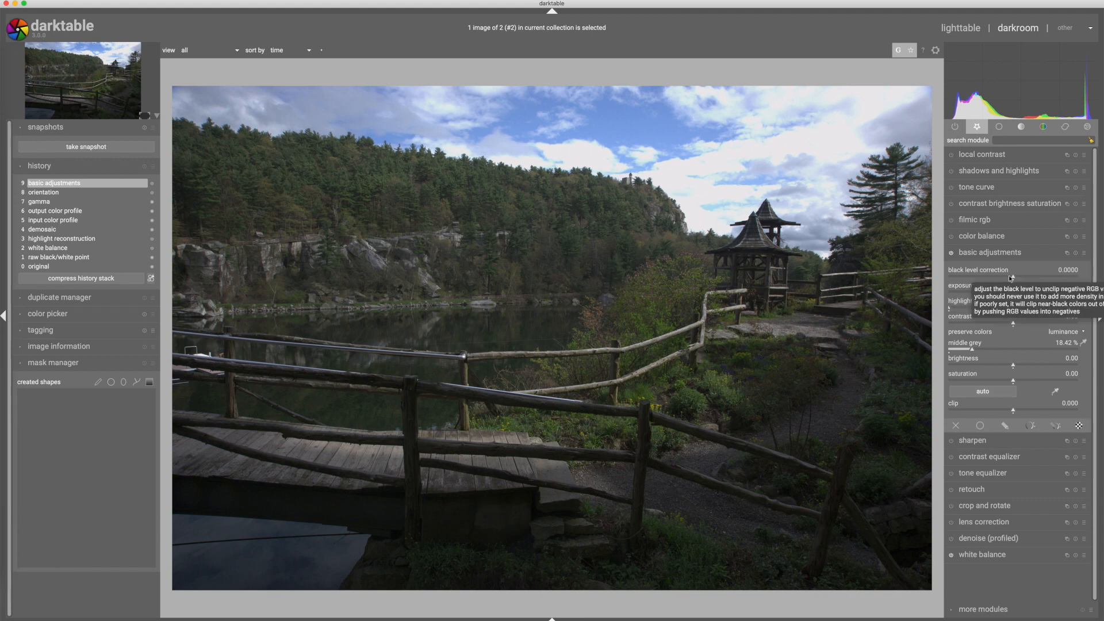
{"action": "left_click_drag", "start_coordinate": [1013, 278], "coordinate": [1014, 279]}
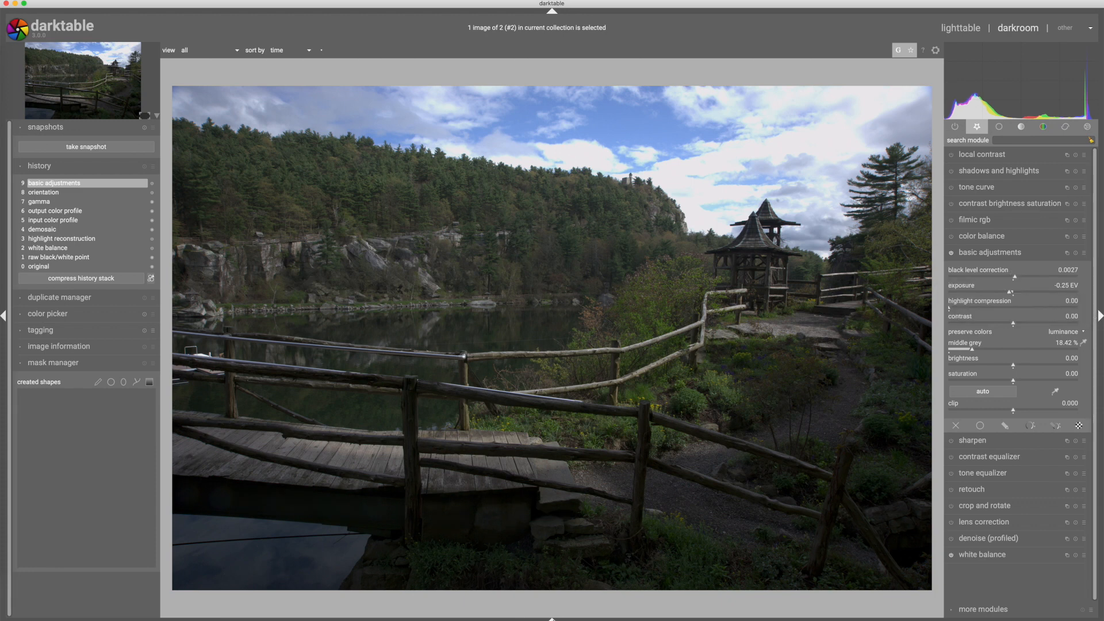
Step: Reveal the filmstrip and image info bar and check the photo with the raw overexposure and clipping indicators
{"action": "left_click", "coordinate": [552, 618]}
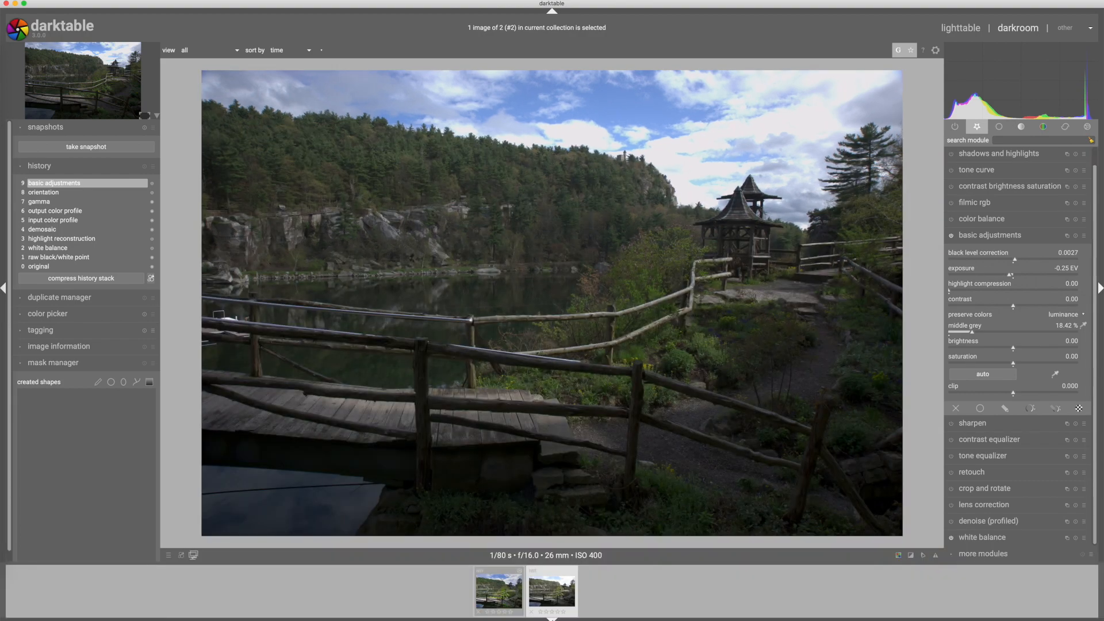
{"action": "left_click", "coordinate": [898, 555]}
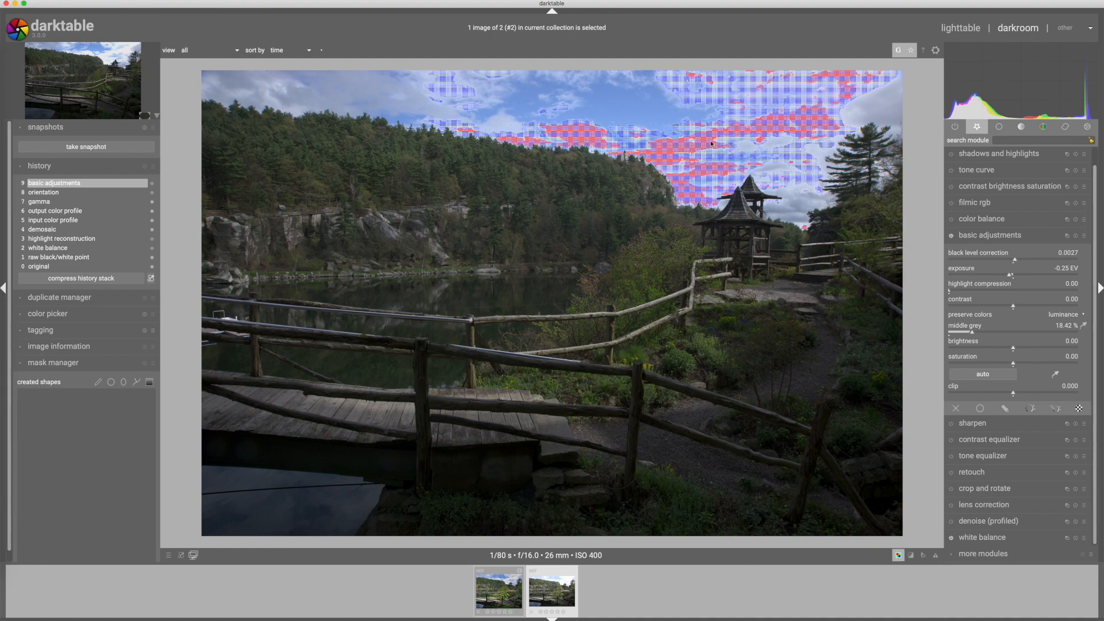
{"action": "left_click", "coordinate": [897, 556]}
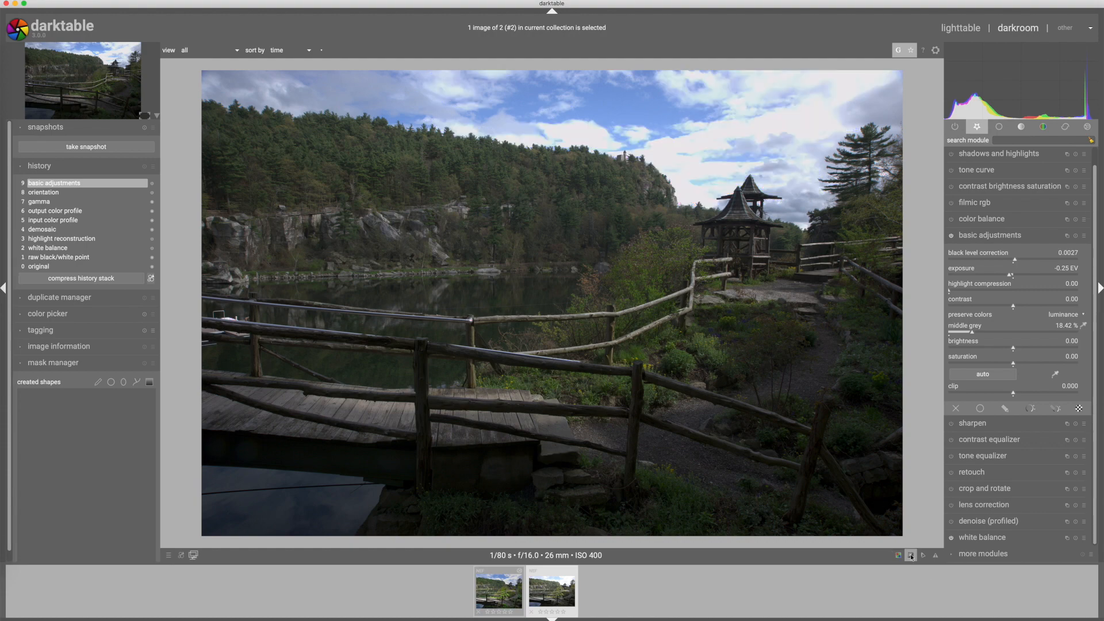
{"action": "left_click", "coordinate": [910, 556]}
{"action": "left_click", "coordinate": [910, 555]}
Step: Collapse basic adjustments, enable filmic rgb and set its middle grey luminance to 18.4 %
{"action": "left_click", "coordinate": [1003, 235]}
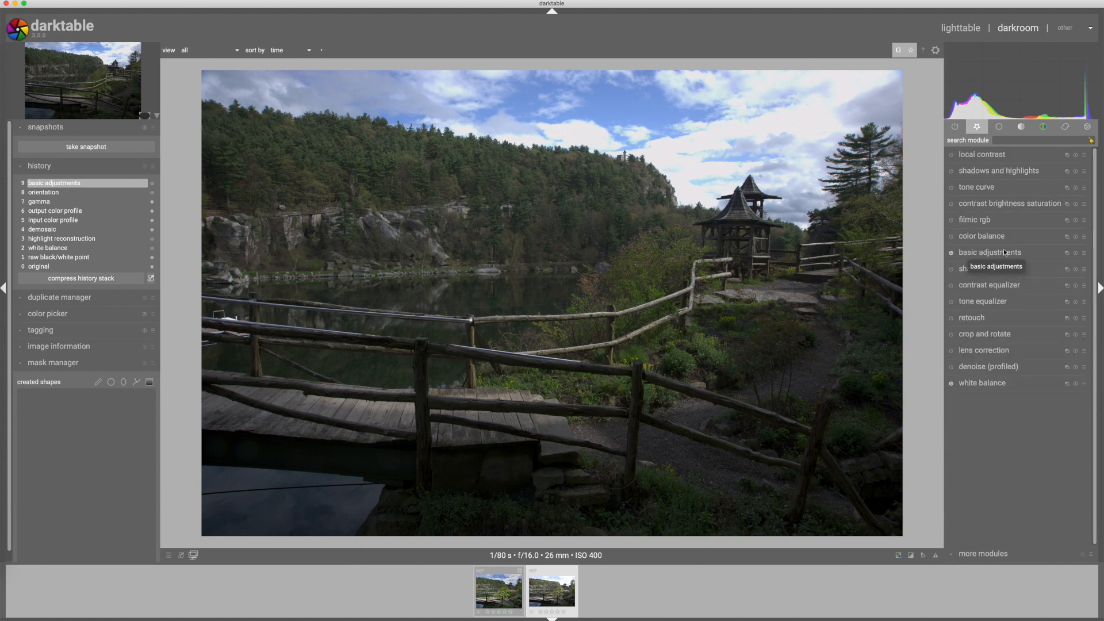
{"action": "left_click", "coordinate": [975, 220]}
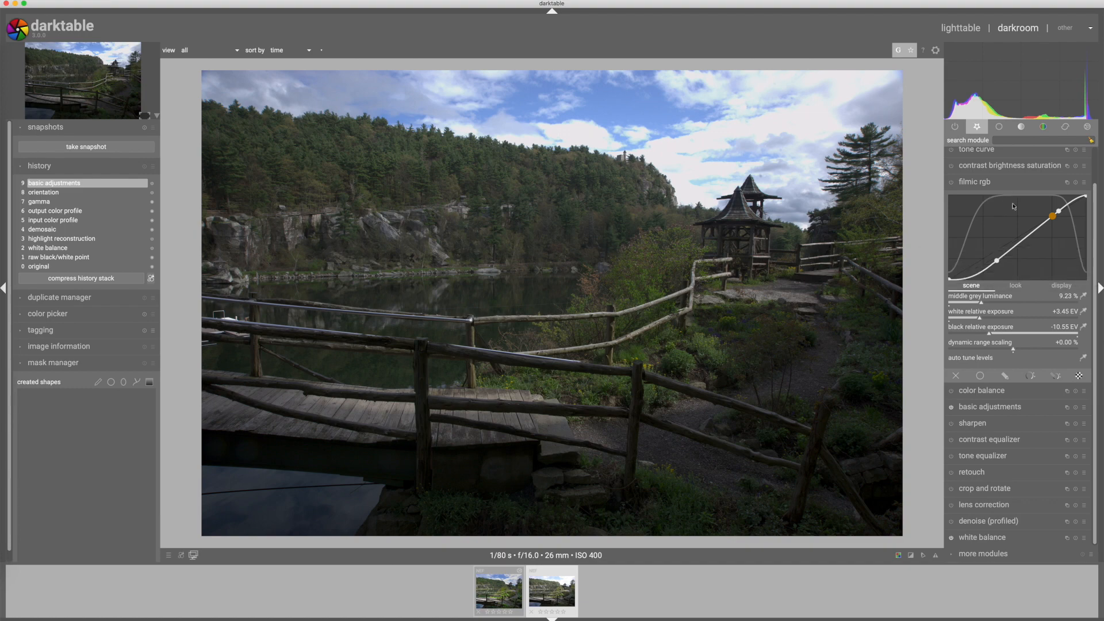
{"action": "left_click", "coordinate": [951, 182]}
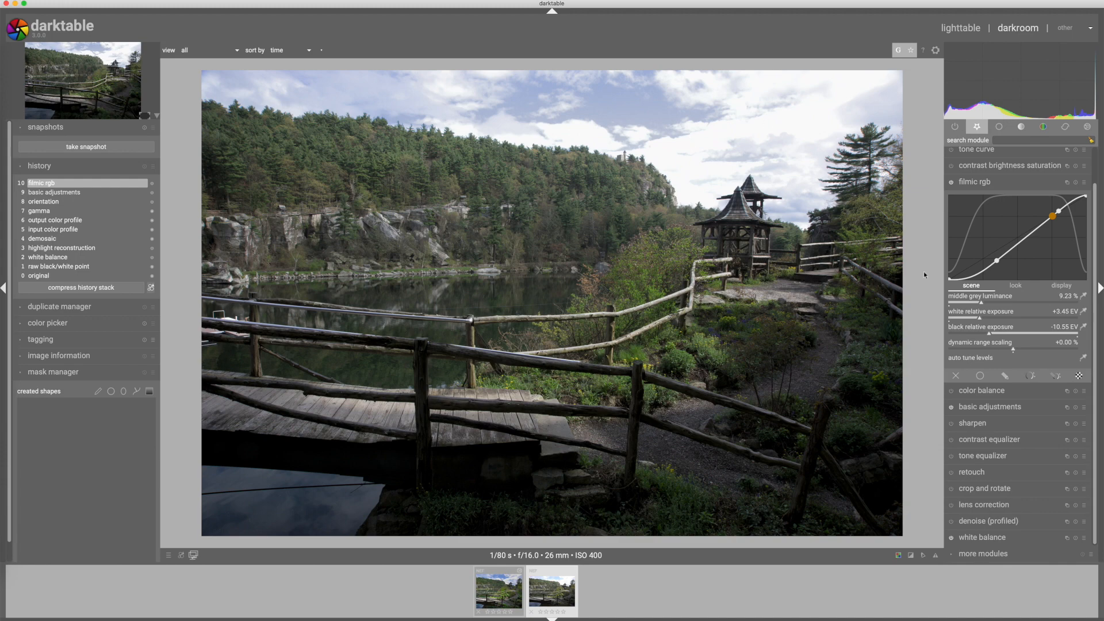
{"action": "right_click", "coordinate": [990, 303]}
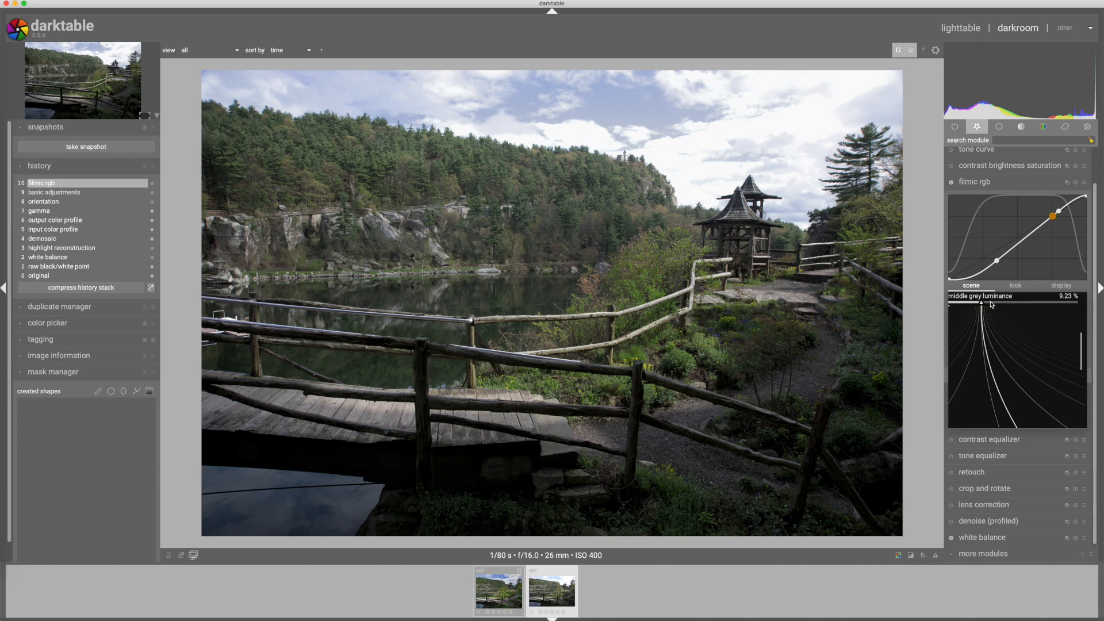
{"action": "type", "text": "18.4"}
{"action": "key", "text": "Return"}
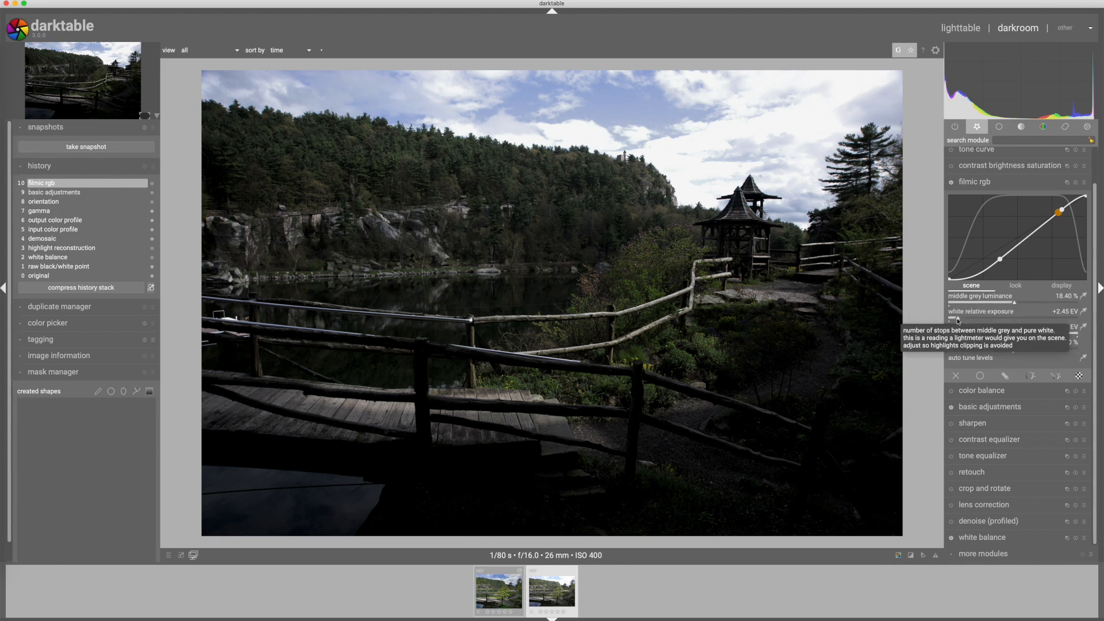
Step: Adjust the filmic rgb white relative exposure to about +3.39 EV
{"action": "left_click", "coordinate": [969, 319]}
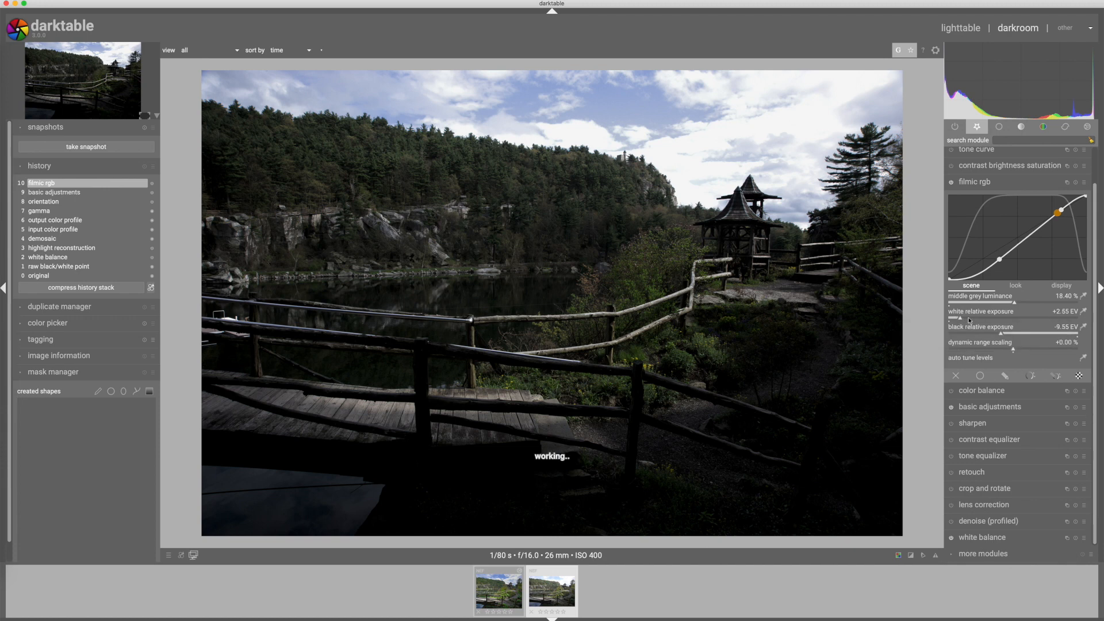
{"action": "scroll", "coordinate": [968, 320], "scroll_direction": "down", "scroll_amount": 1}
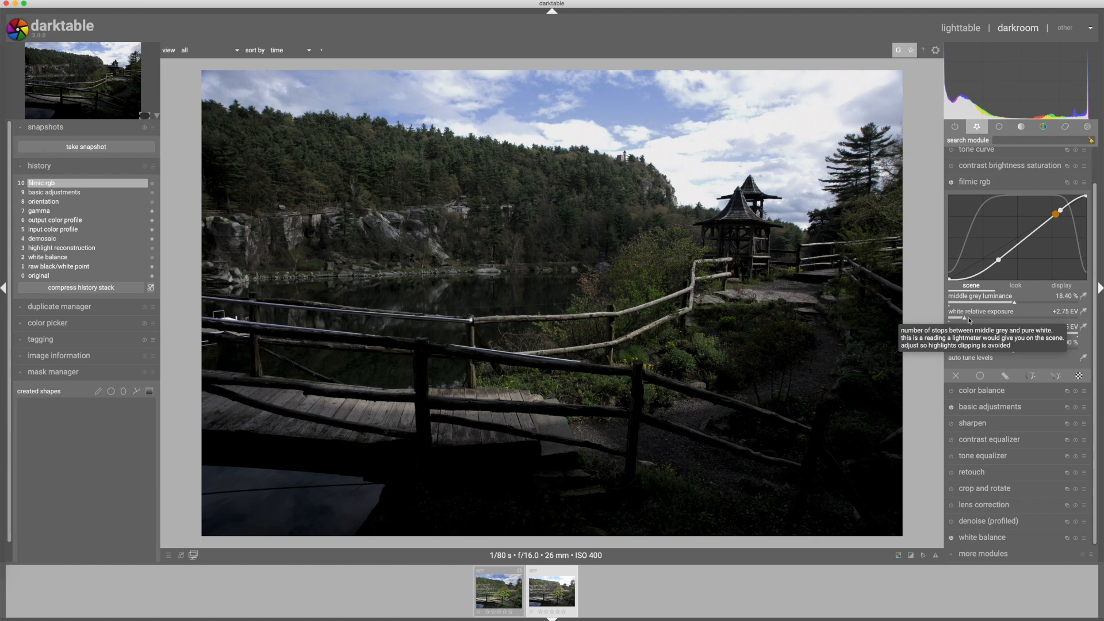
{"action": "left_click_drag", "start_coordinate": [966, 321], "coordinate": [997, 320]}
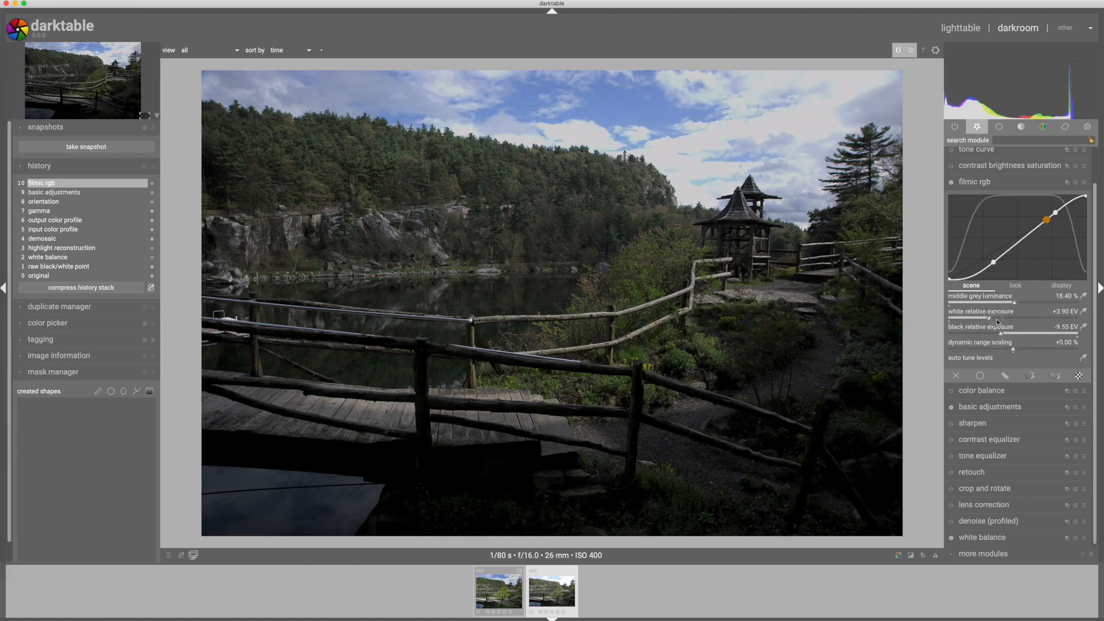
{"action": "left_click", "coordinate": [997, 320]}
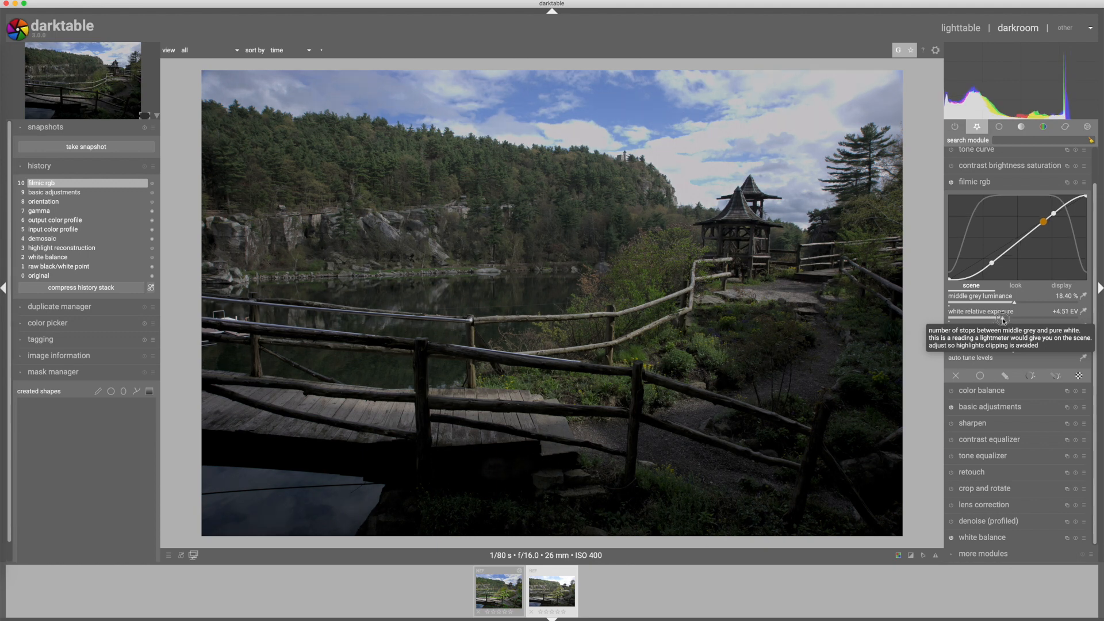
{"action": "left_click", "coordinate": [995, 320]}
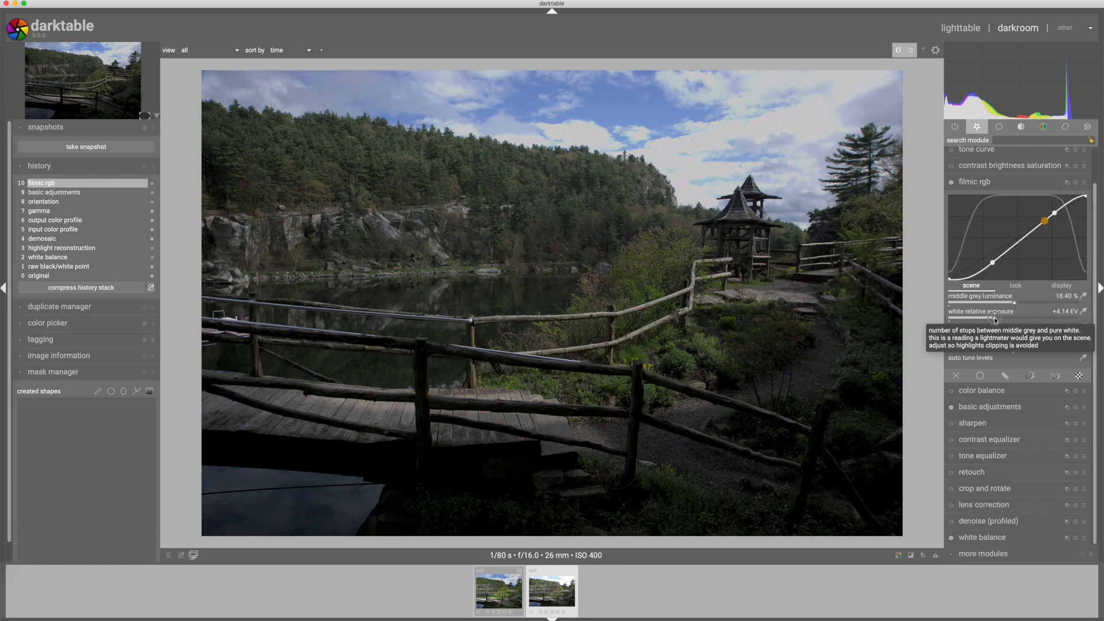
{"action": "left_click", "coordinate": [978, 318]}
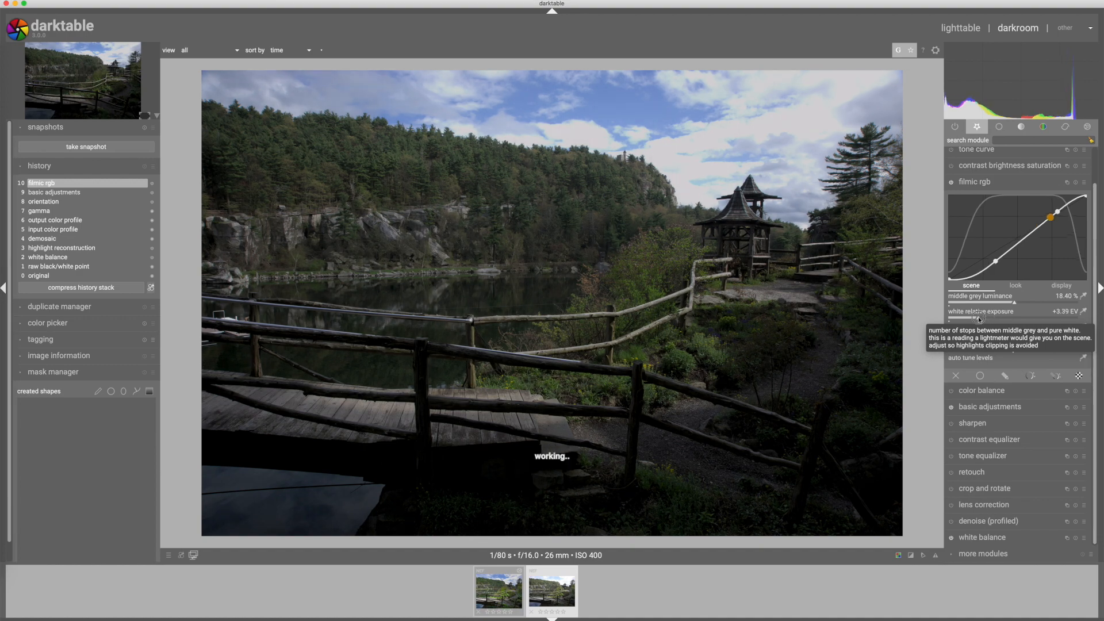
{"action": "left_click", "coordinate": [978, 319]}
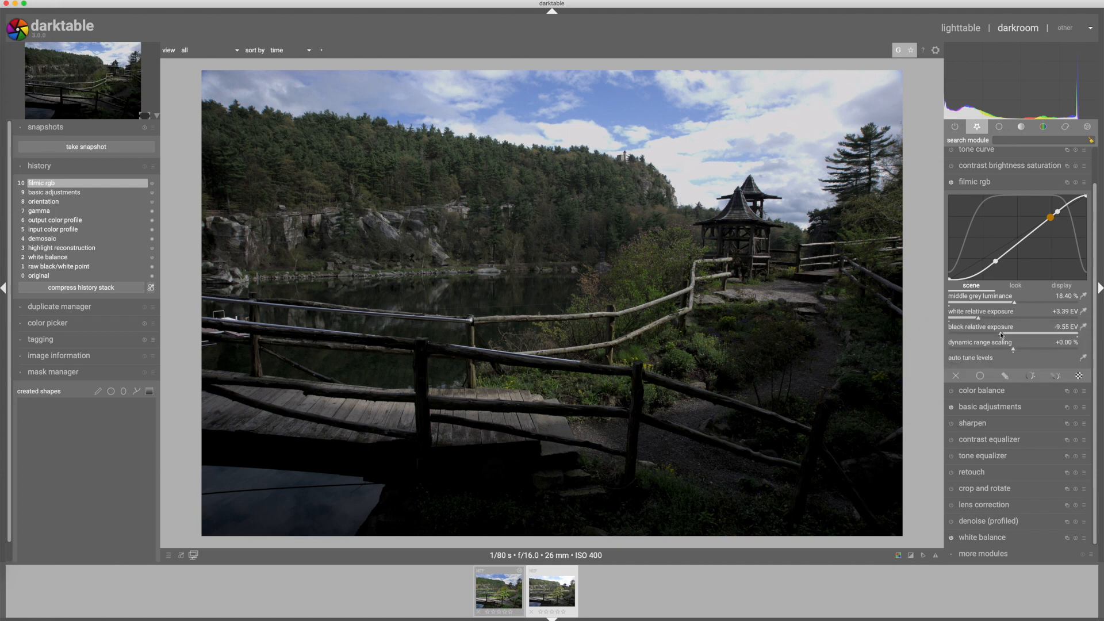
Step: Lower the filmic rgb black relative exposure to about -13.21 EV
{"action": "left_click", "coordinate": [1001, 333]}
{"action": "left_click_drag", "start_coordinate": [1002, 333], "coordinate": [973, 335]}
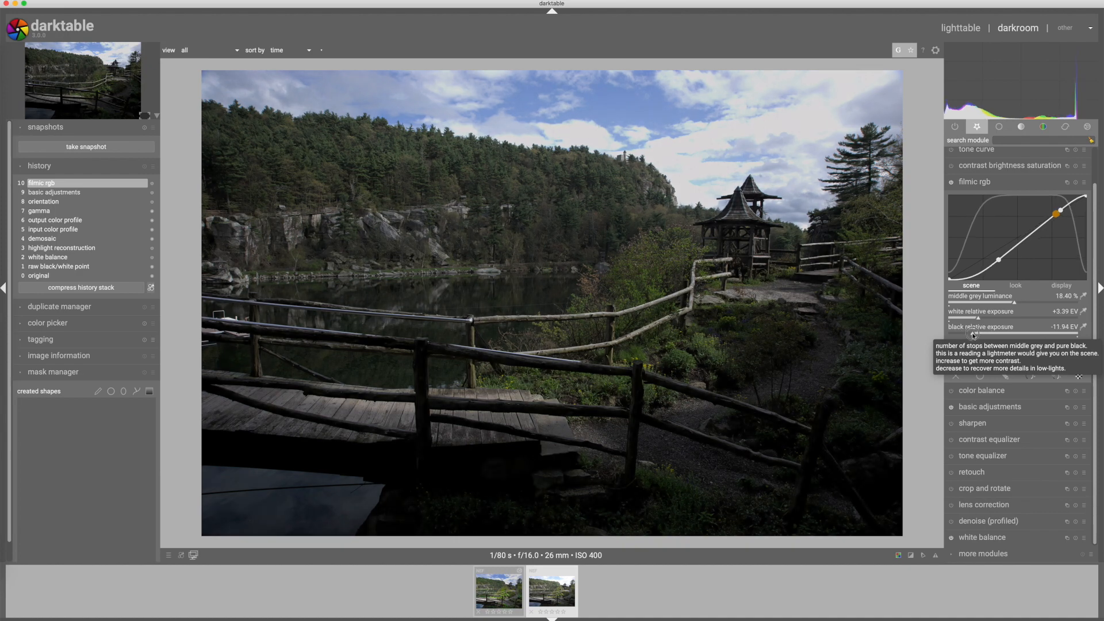
{"action": "left_click_drag", "start_coordinate": [973, 335], "coordinate": [970, 335]}
{"action": "left_click_drag", "start_coordinate": [970, 335], "coordinate": [959, 335]}
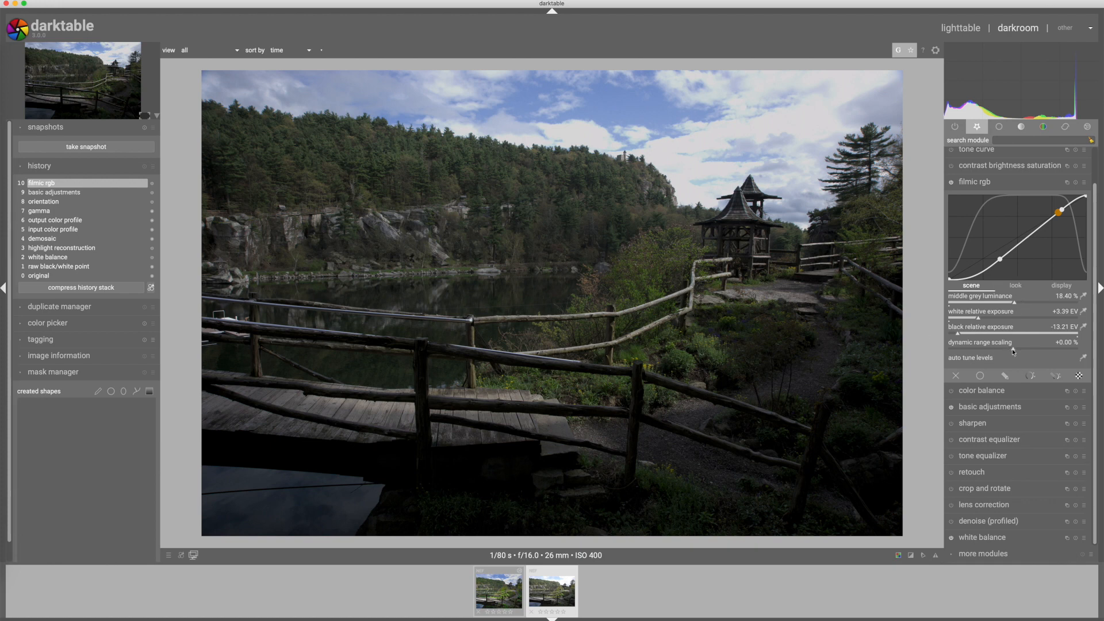
Step: Set the filmic rgb dynamic range scaling to about +5.44 % and the white relative exposure to +2.97 EV, and collapse the module
{"action": "left_click_drag", "start_coordinate": [1014, 351], "coordinate": [1029, 350]}
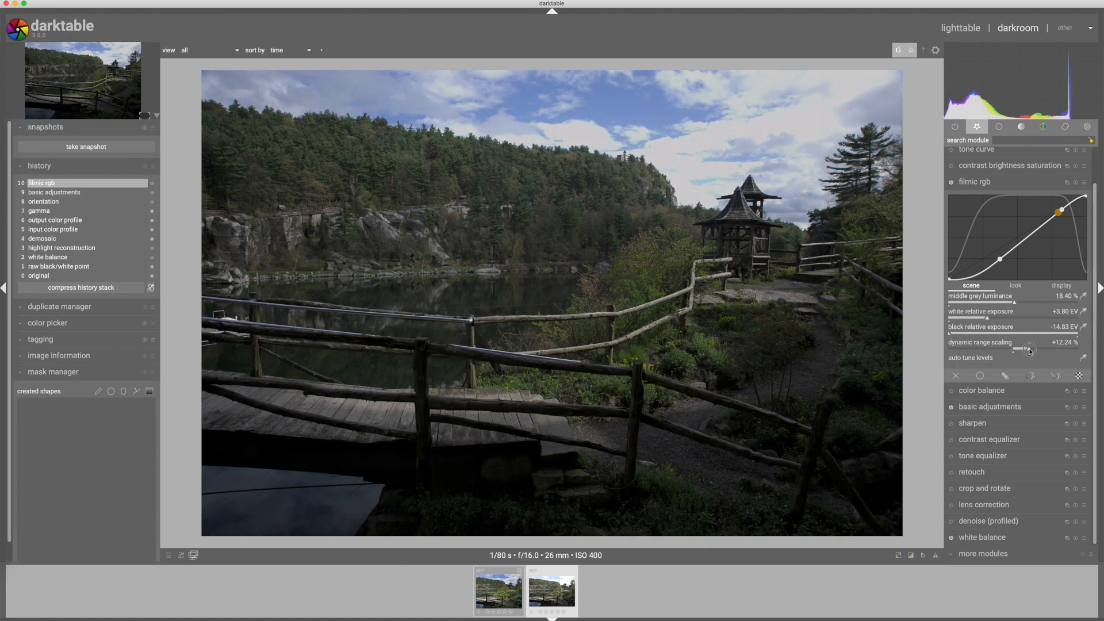
{"action": "mouse_move", "coordinate": [1029, 350]}
{"action": "left_mouse_down"}
{"action": "mouse_move", "coordinate": [1003, 350]}
{"action": "mouse_move", "coordinate": [1019, 351]}
{"action": "left_mouse_up"}
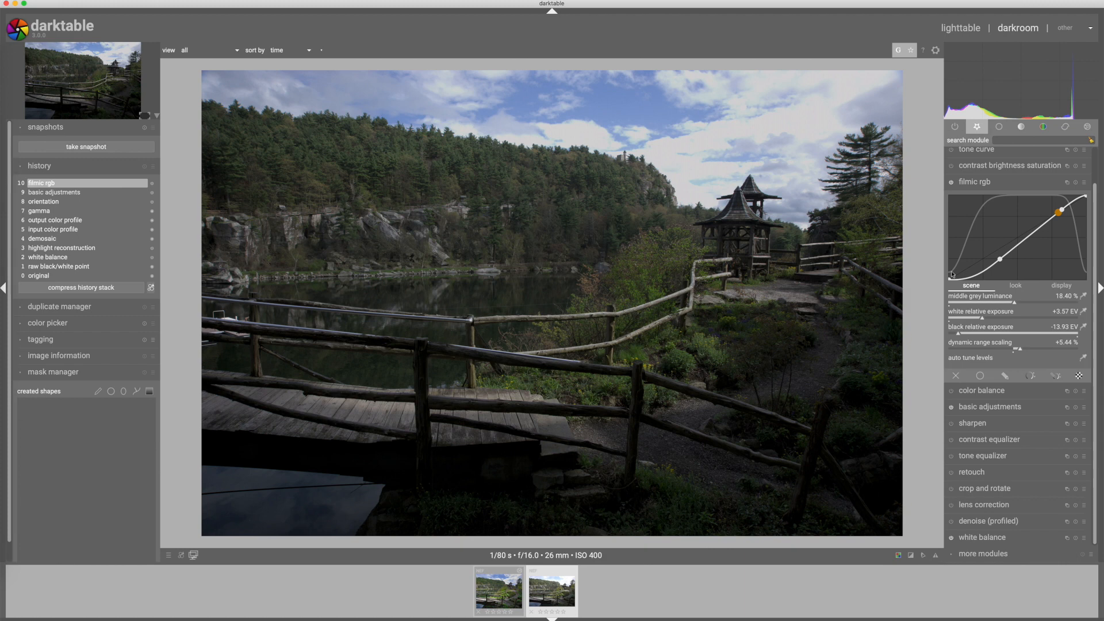
{"action": "scroll", "coordinate": [969, 318], "scroll_direction": "down", "scroll_amount": 3}
{"action": "scroll", "coordinate": [969, 318], "scroll_direction": "down", "scroll_amount": 3}
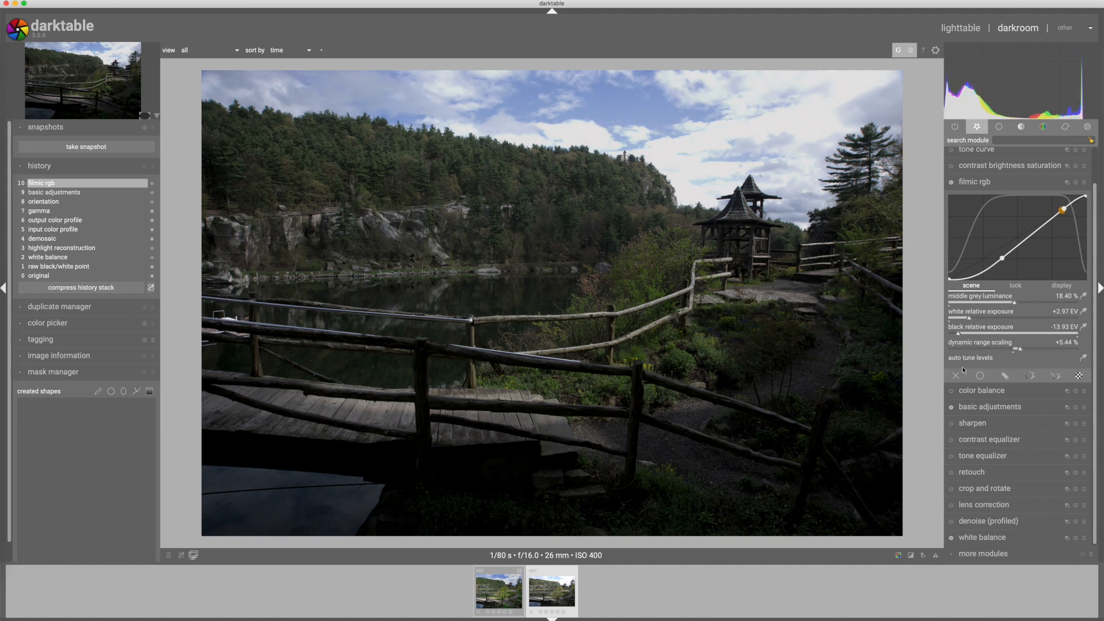
{"action": "left_click", "coordinate": [985, 187]}
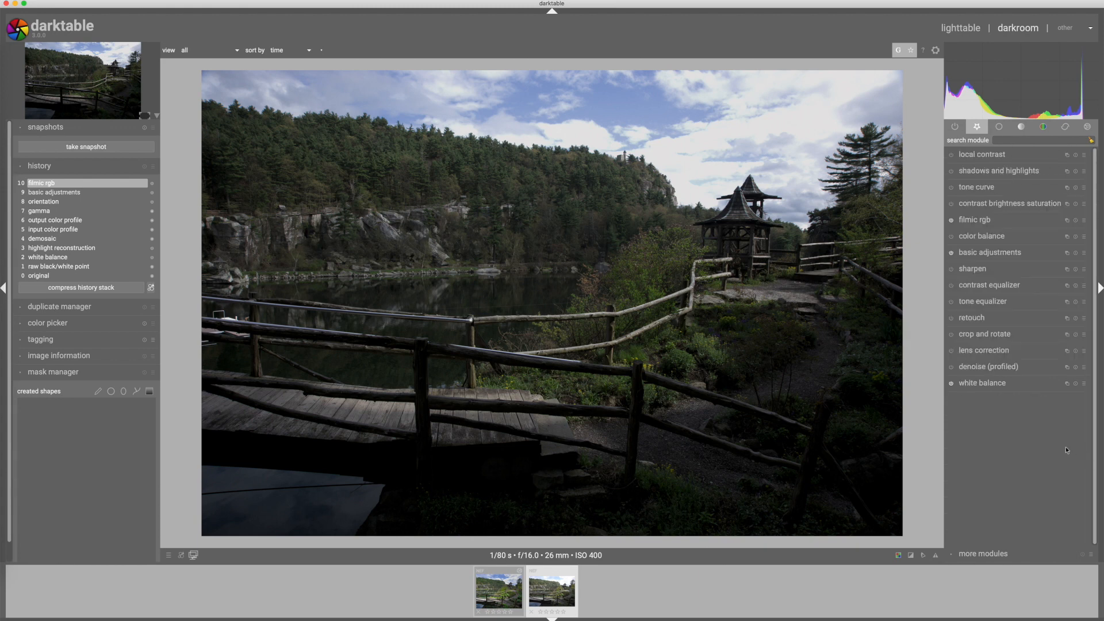
Step: Enable lens correction and the tone equalizer, and display the tone equalizer's exposure mask
{"action": "left_click", "coordinate": [951, 351]}
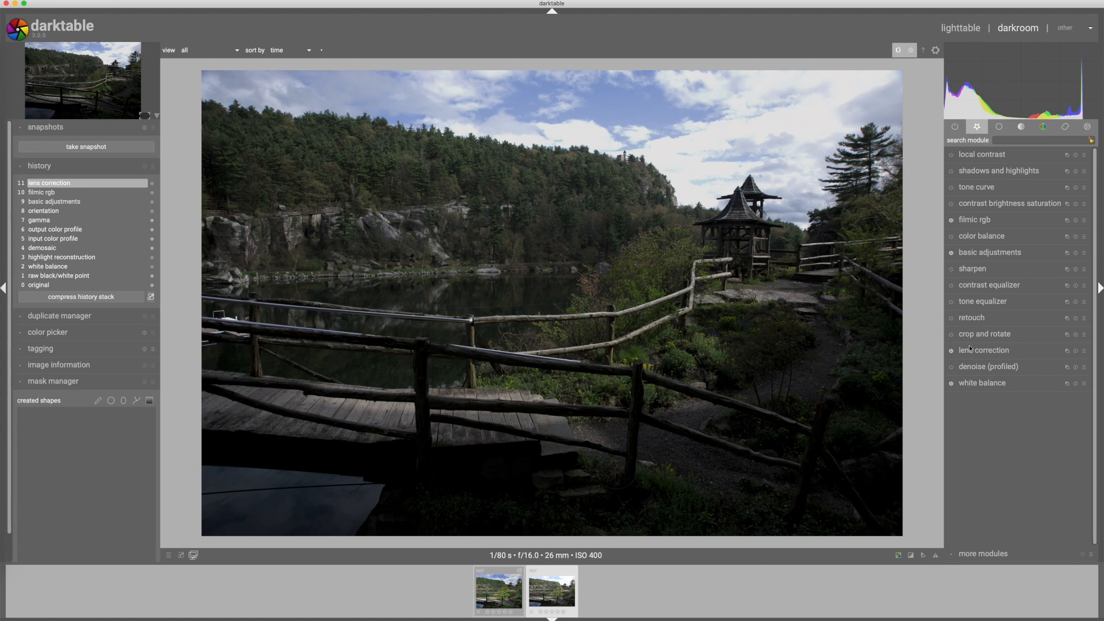
{"action": "left_click", "coordinate": [976, 303]}
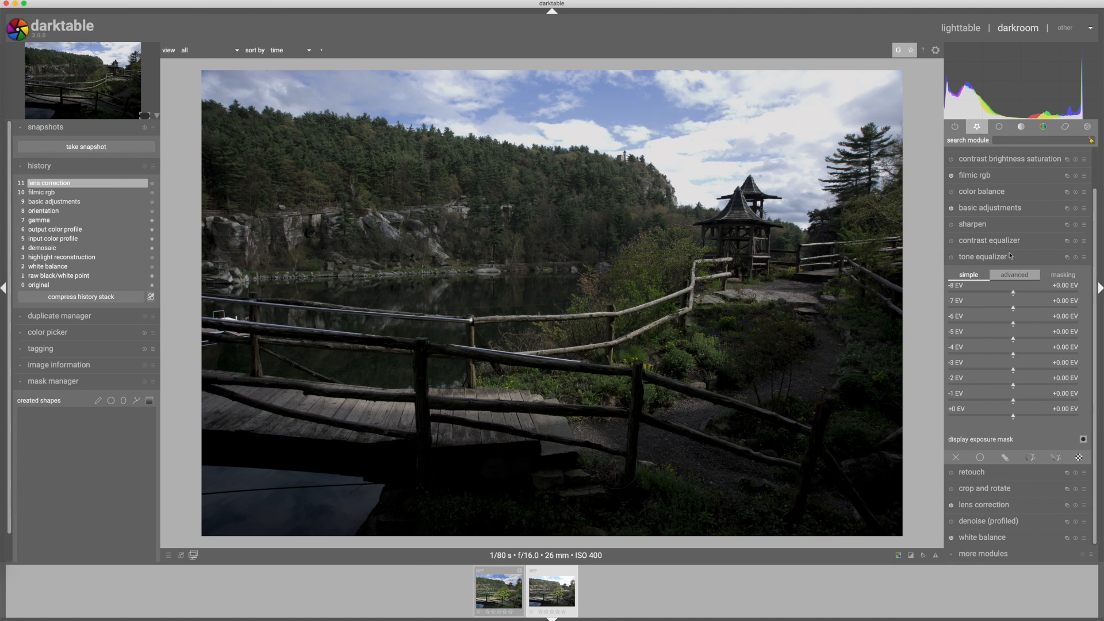
{"action": "left_click", "coordinate": [1067, 277]}
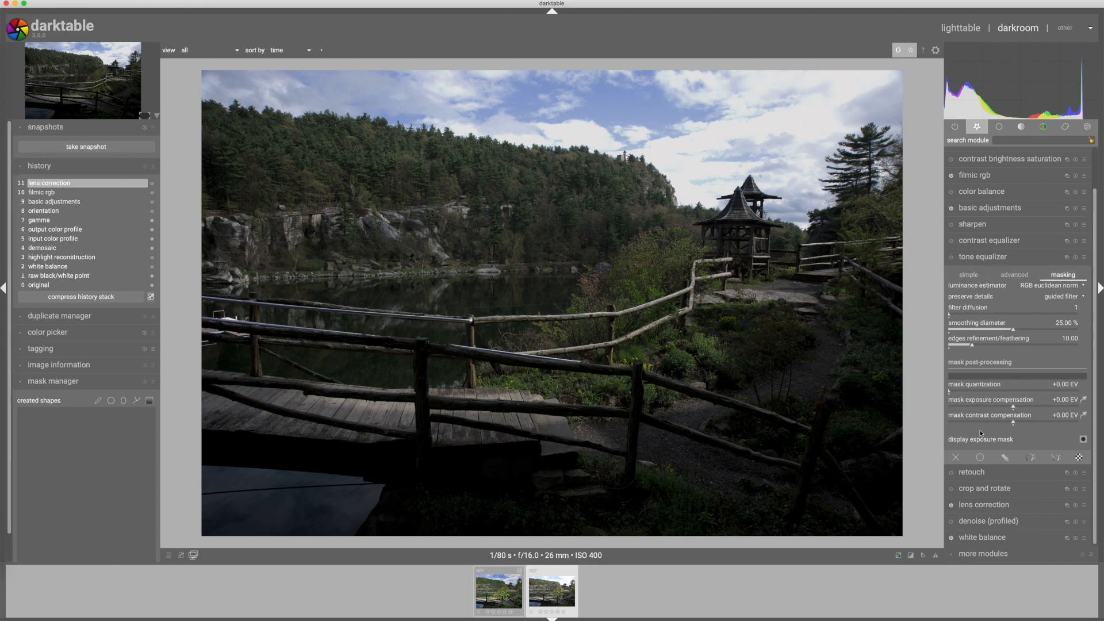
{"action": "left_click", "coordinate": [1082, 440]}
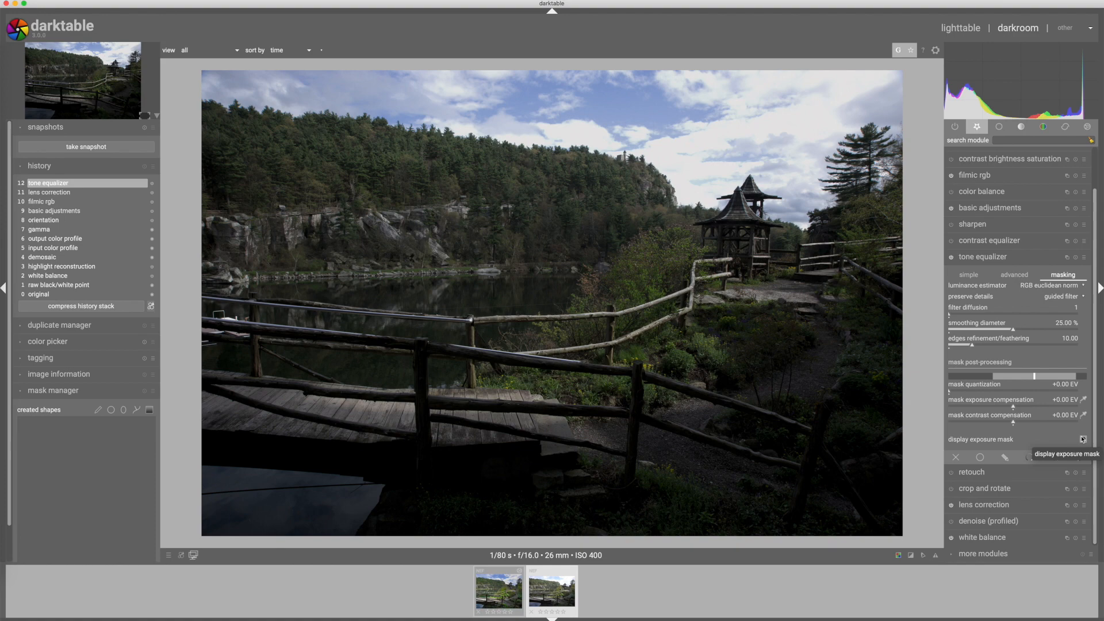
{"action": "left_click", "coordinate": [1083, 441]}
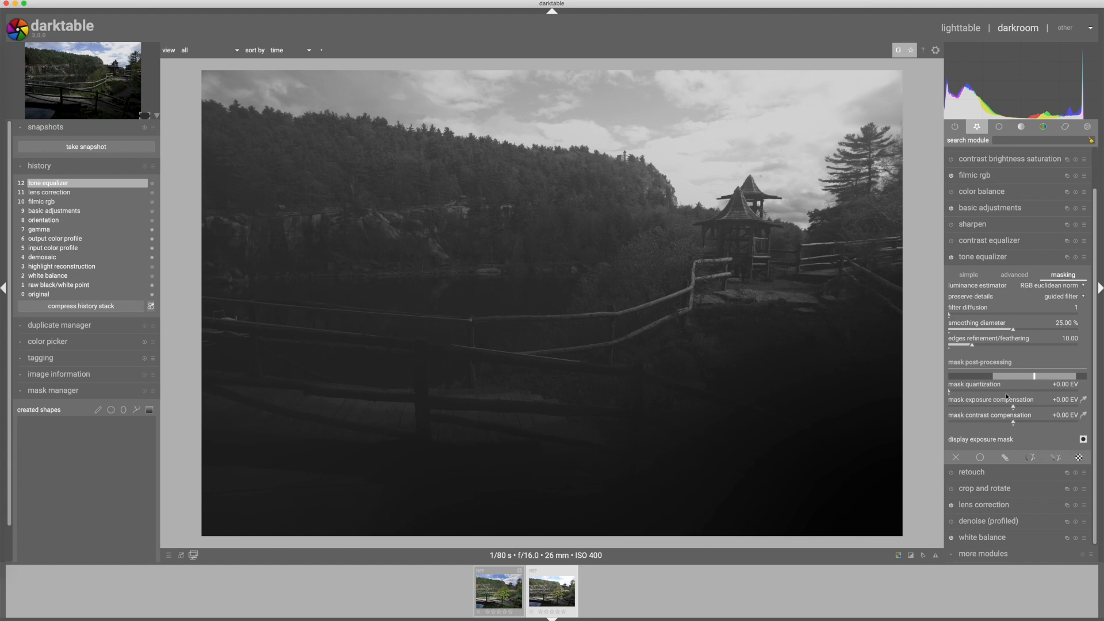
Step: Set the tone equalizer's mask exposure compensation to -0.75 EV, checking the mask's spread on the exposure histogram
{"action": "left_click", "coordinate": [1014, 274]}
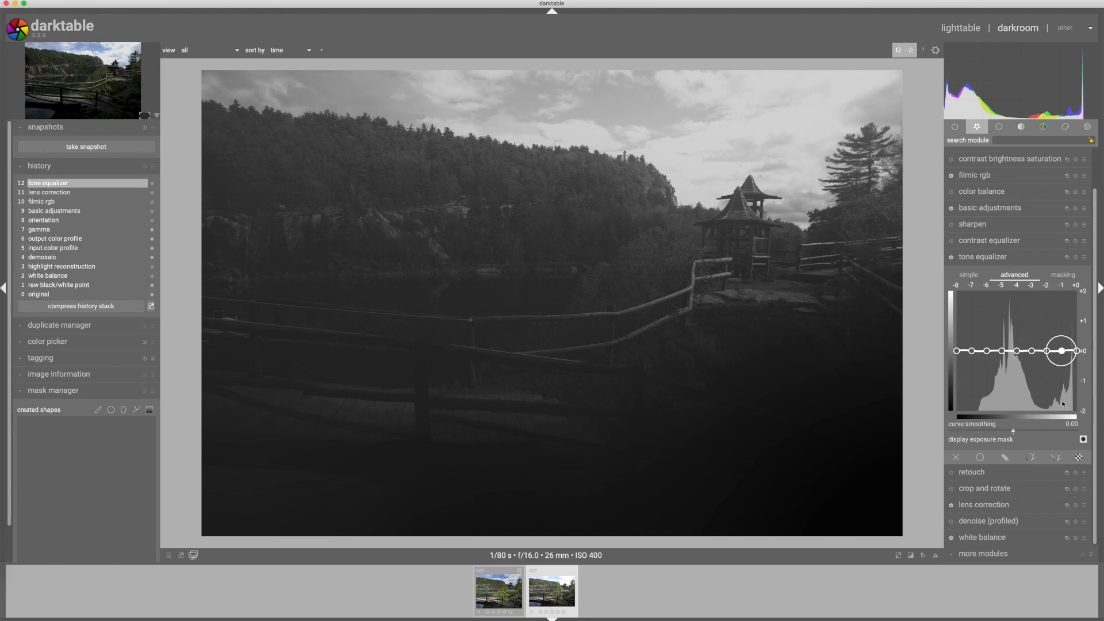
{"action": "left_click", "coordinate": [1061, 276]}
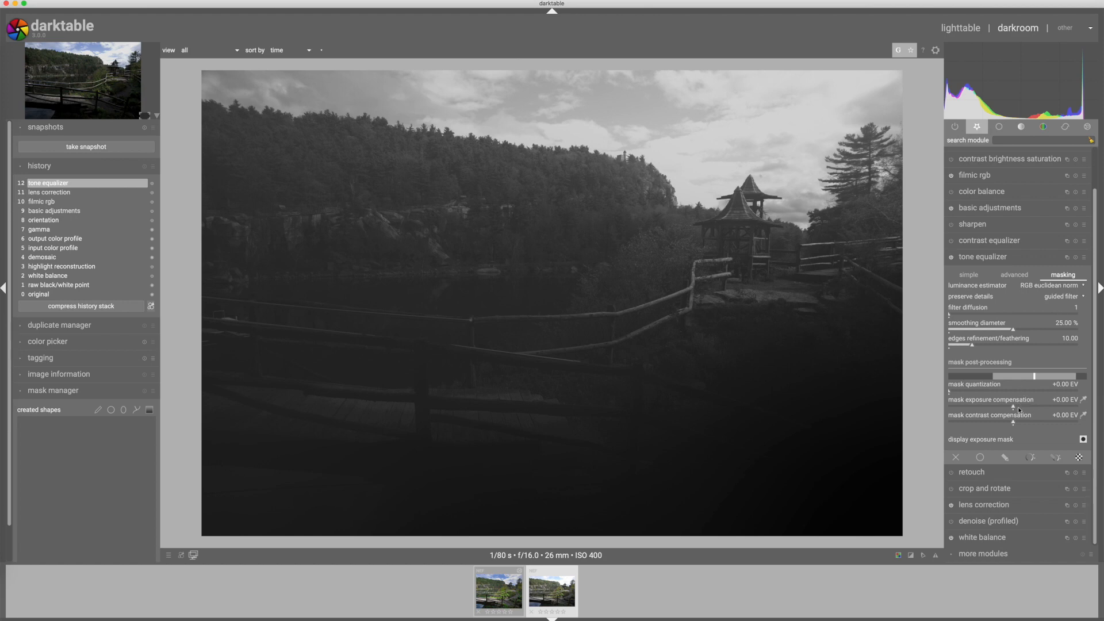
{"action": "scroll", "coordinate": [1019, 404], "scroll_direction": "up", "scroll_amount": 1}
{"action": "scroll", "coordinate": [1019, 405], "scroll_direction": "down", "scroll_amount": 1}
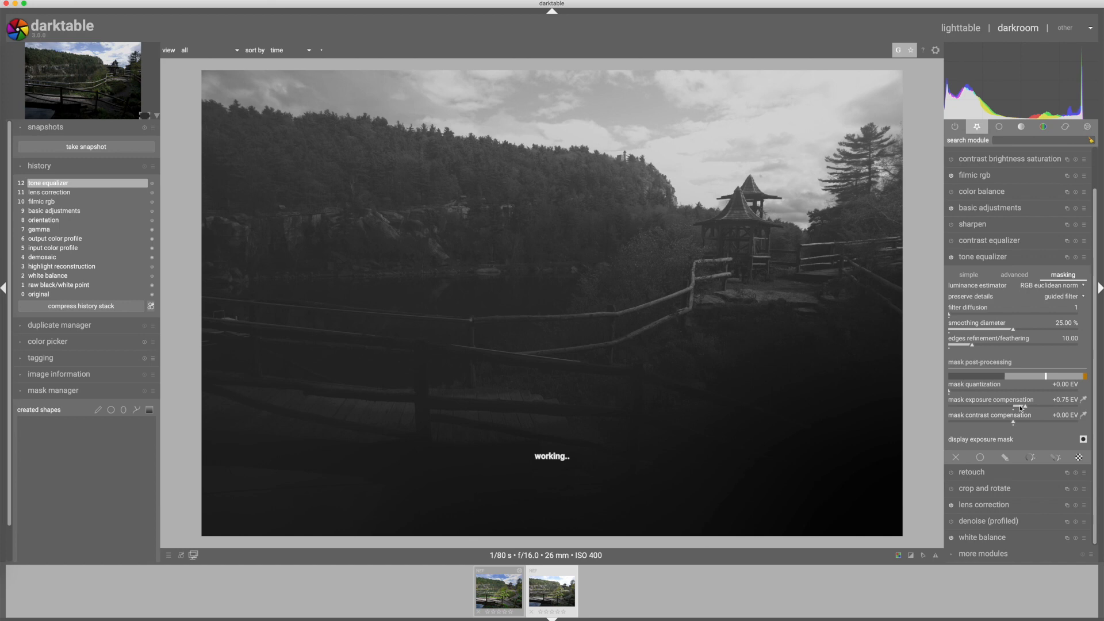
{"action": "scroll", "coordinate": [1019, 407], "scroll_direction": "down", "scroll_amount": 3}
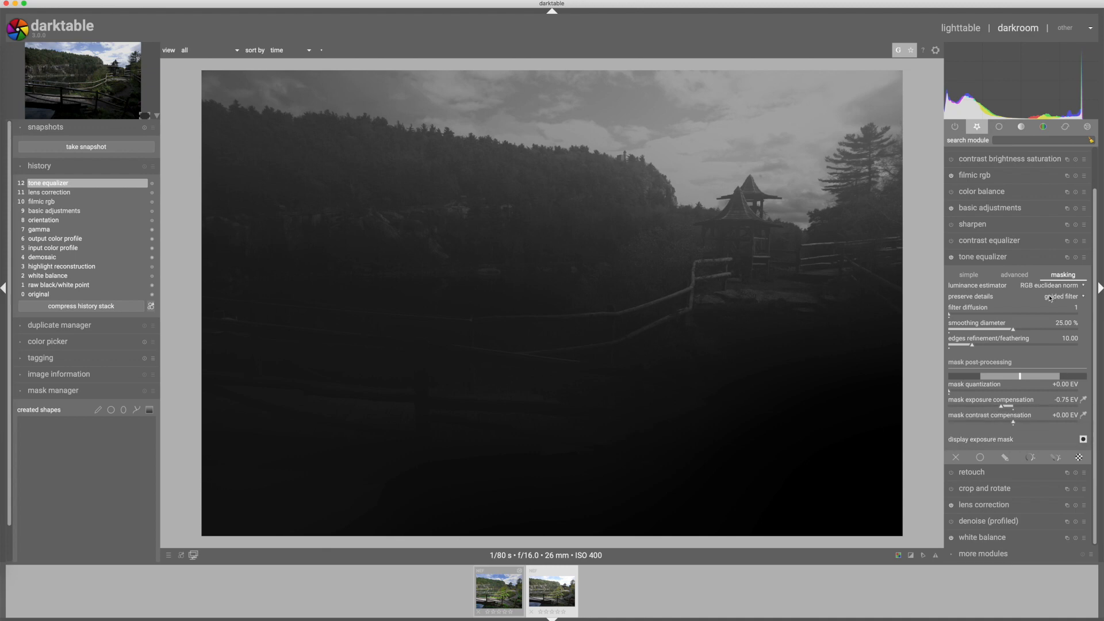
{"action": "left_click", "coordinate": [1014, 276]}
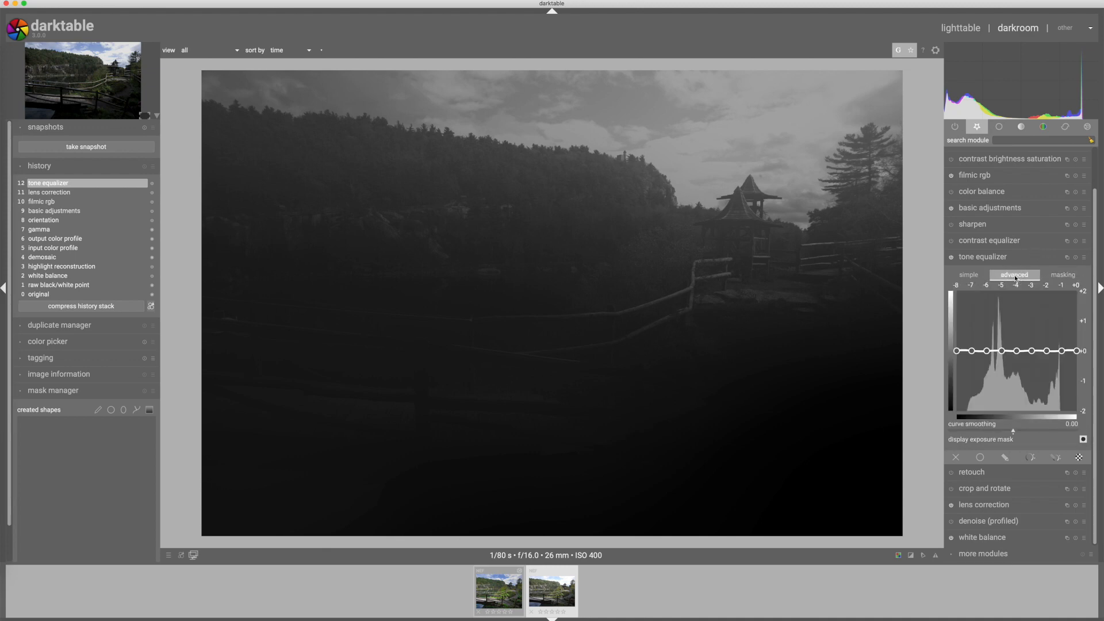
Step: Try mask contrast compensations of -0.75 EV and +0.25 EV, and return the setting to +0.00 EV
{"action": "left_click", "coordinate": [1063, 275]}
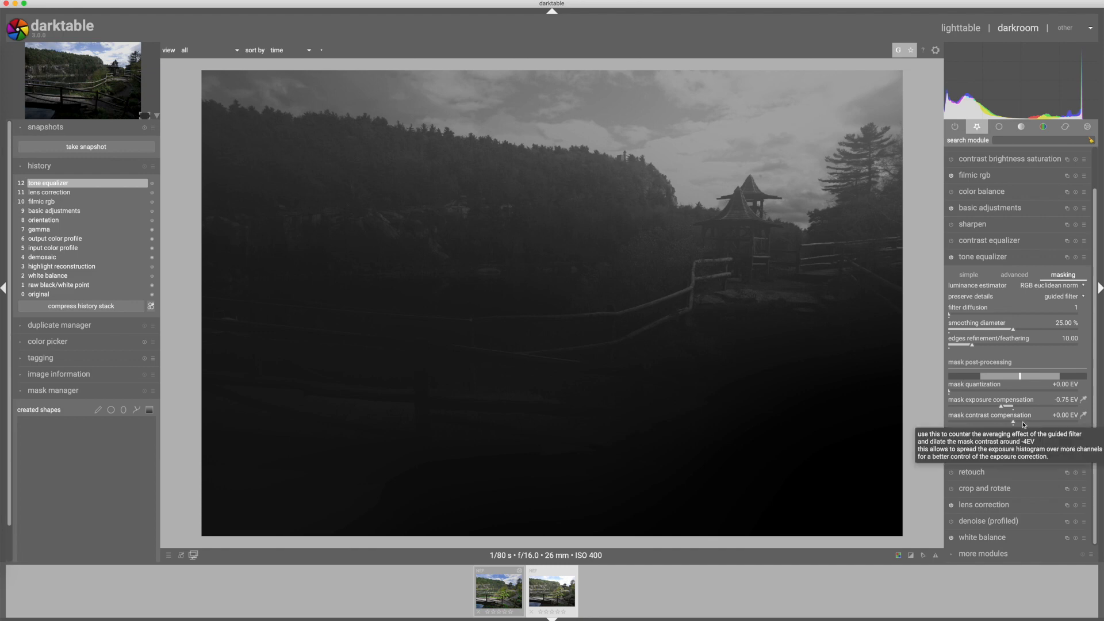
{"action": "scroll", "coordinate": [1023, 425], "scroll_direction": "down", "scroll_amount": 1}
{"action": "scroll", "coordinate": [1023, 425], "scroll_direction": "down", "scroll_amount": 1}
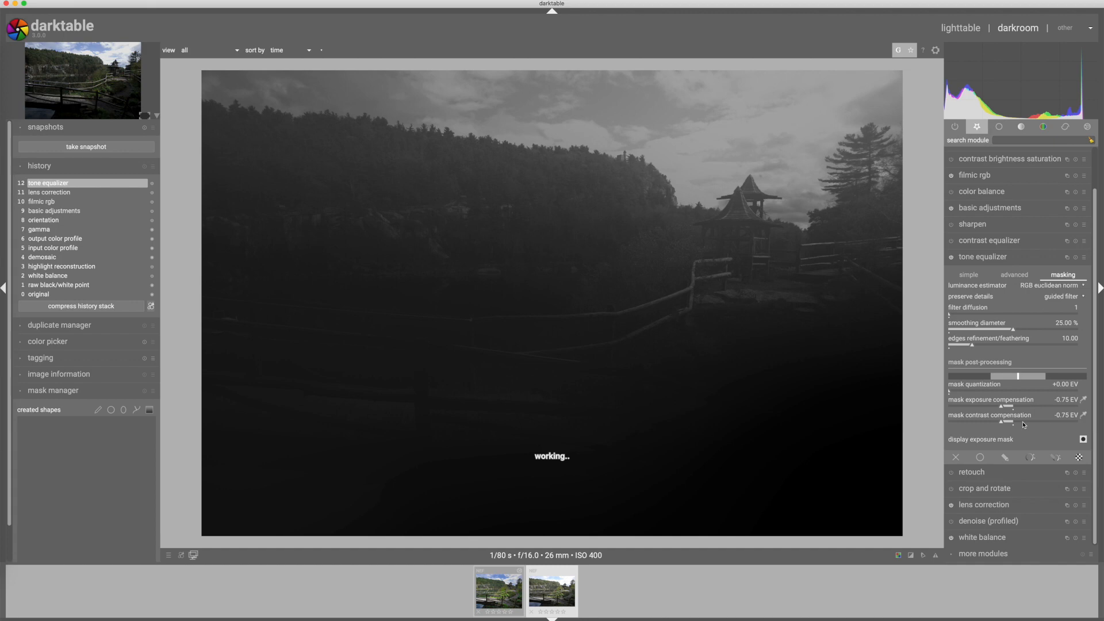
{"action": "double_click", "coordinate": [1023, 425]}
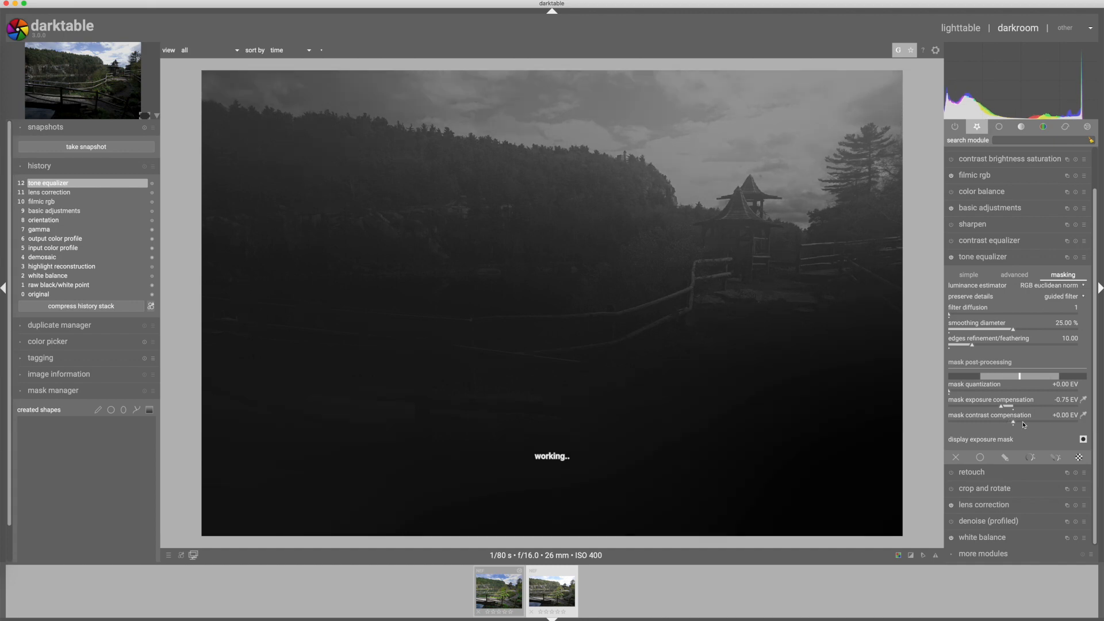
{"action": "scroll", "coordinate": [1023, 425], "scroll_direction": "up", "scroll_amount": 1}
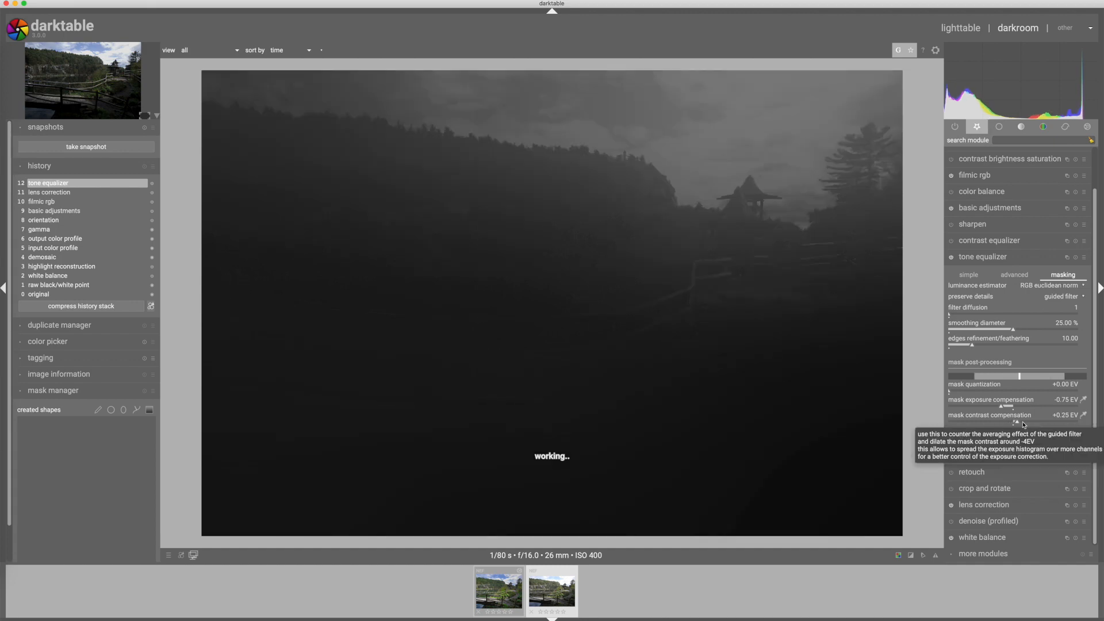
{"action": "left_click", "coordinate": [1018, 277]}
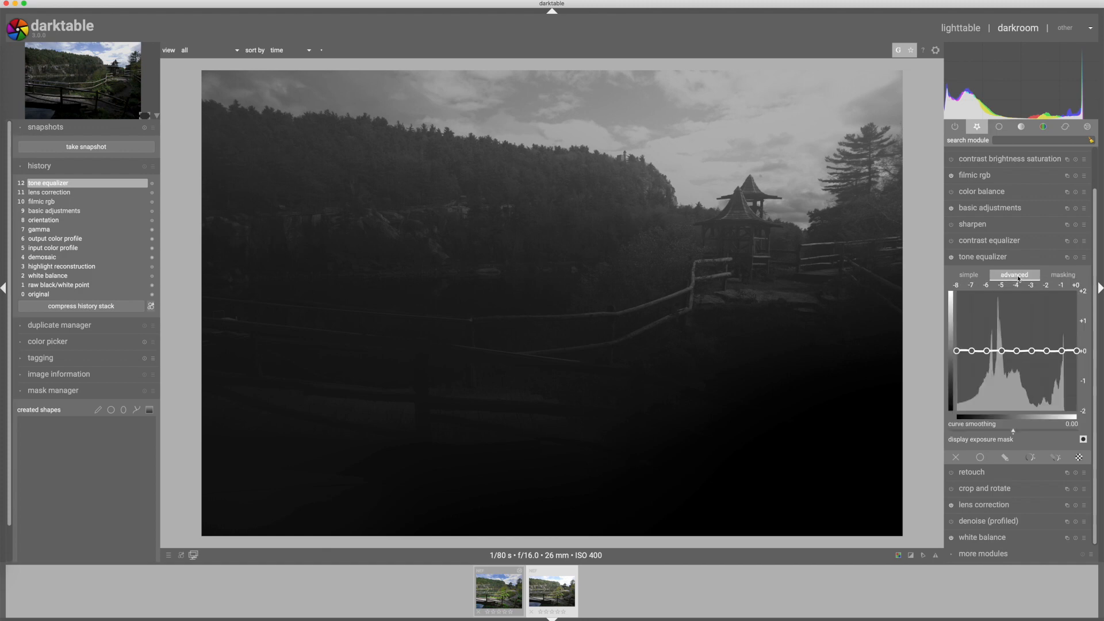
{"action": "left_click", "coordinate": [1062, 276]}
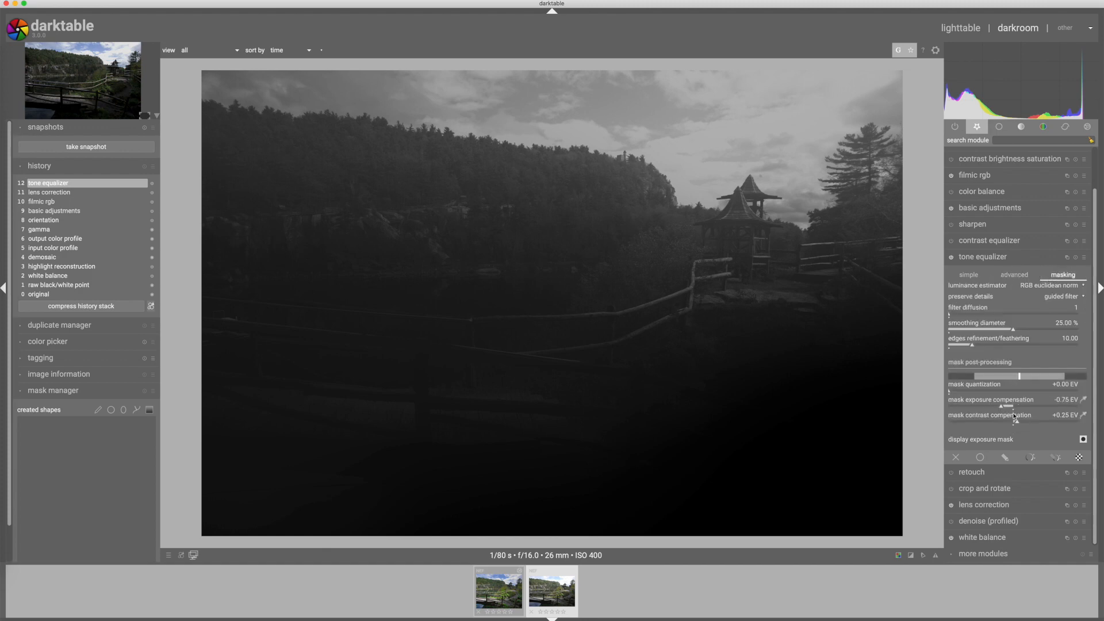
{"action": "scroll", "coordinate": [1023, 421], "scroll_direction": "down", "scroll_amount": 1}
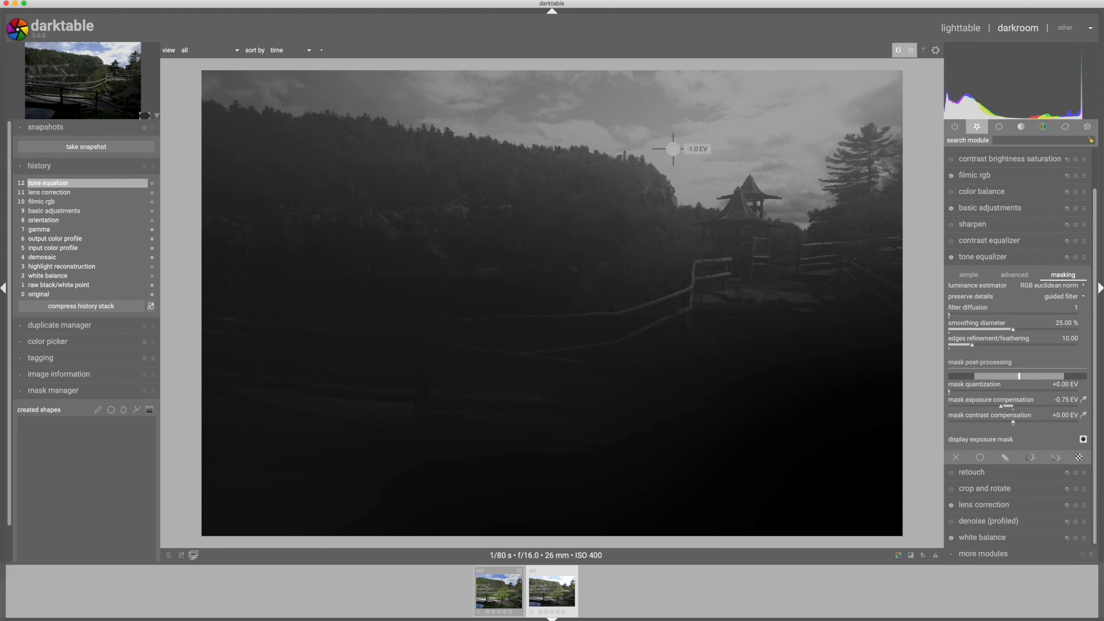
Step: Hide the exposure mask and brighten the shadows under the wooden bridge, raising the curve's -6 EV node to about +1.6 EV
{"action": "left_click", "coordinate": [1084, 440]}
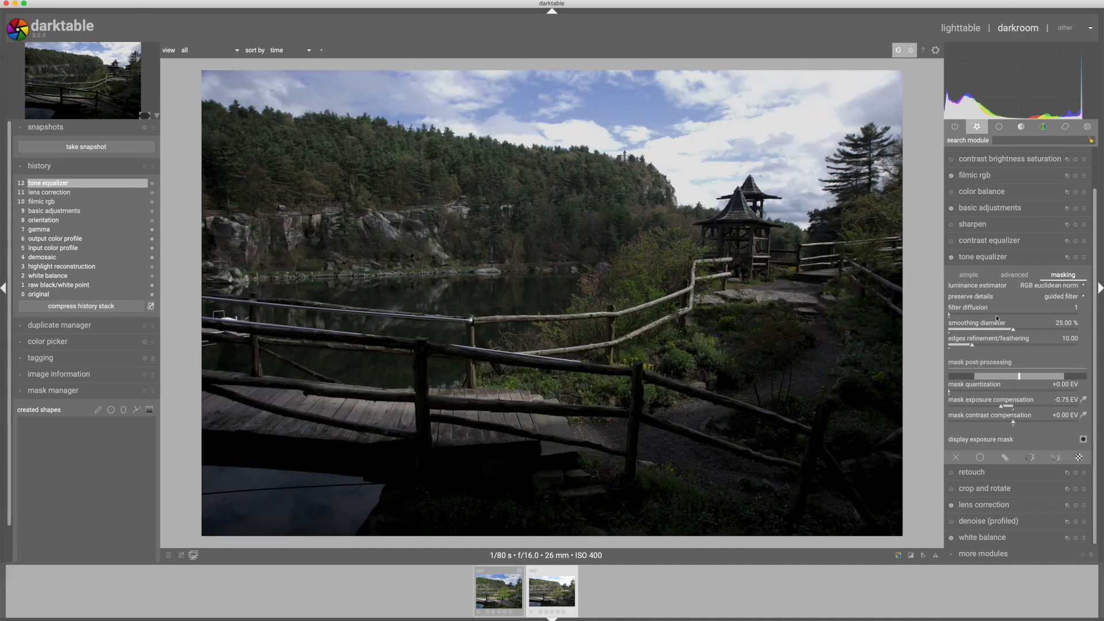
{"action": "left_click", "coordinate": [1014, 274]}
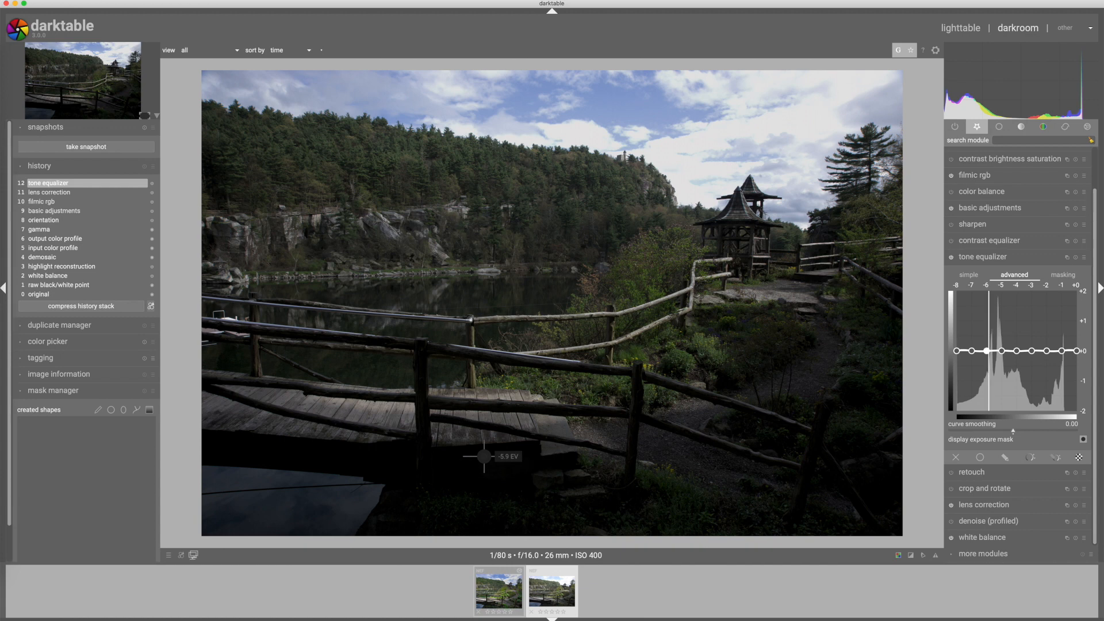
{"action": "scroll", "coordinate": [484, 456], "scroll_direction": "down", "scroll_amount": 2}
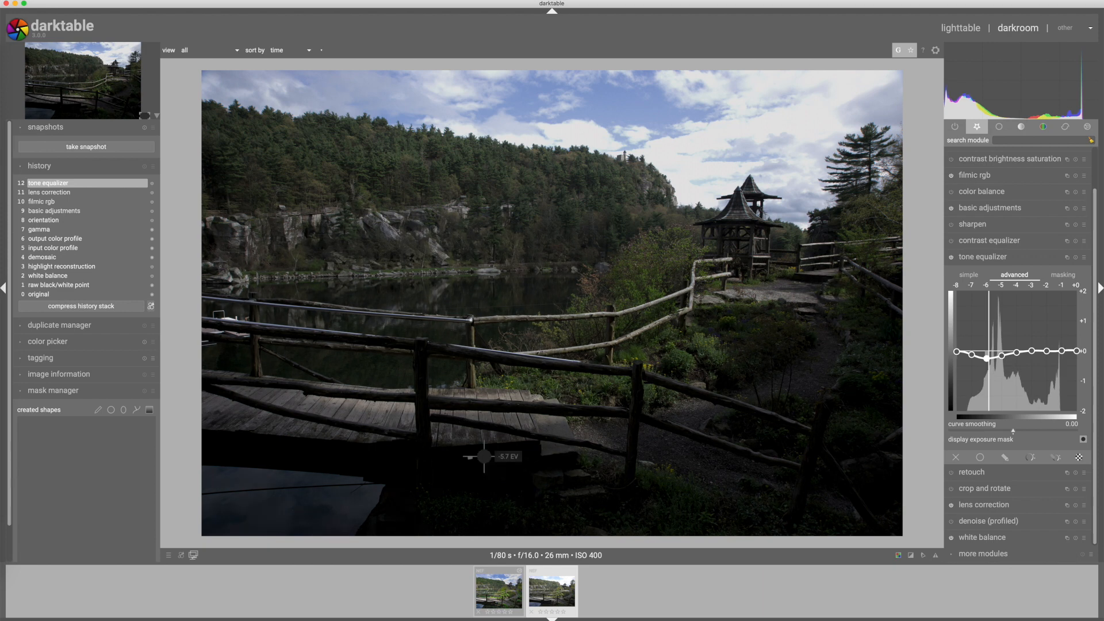
{"action": "scroll", "coordinate": [485, 457], "scroll_direction": "up", "scroll_amount": 2}
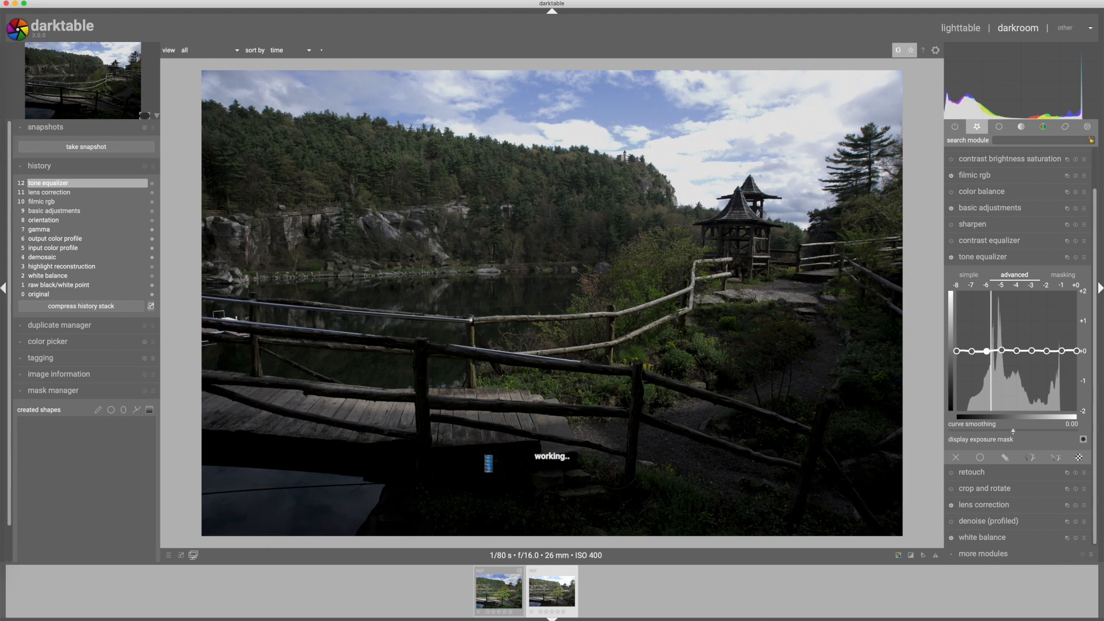
{"action": "scroll", "coordinate": [489, 463], "scroll_direction": "up", "scroll_amount": 2}
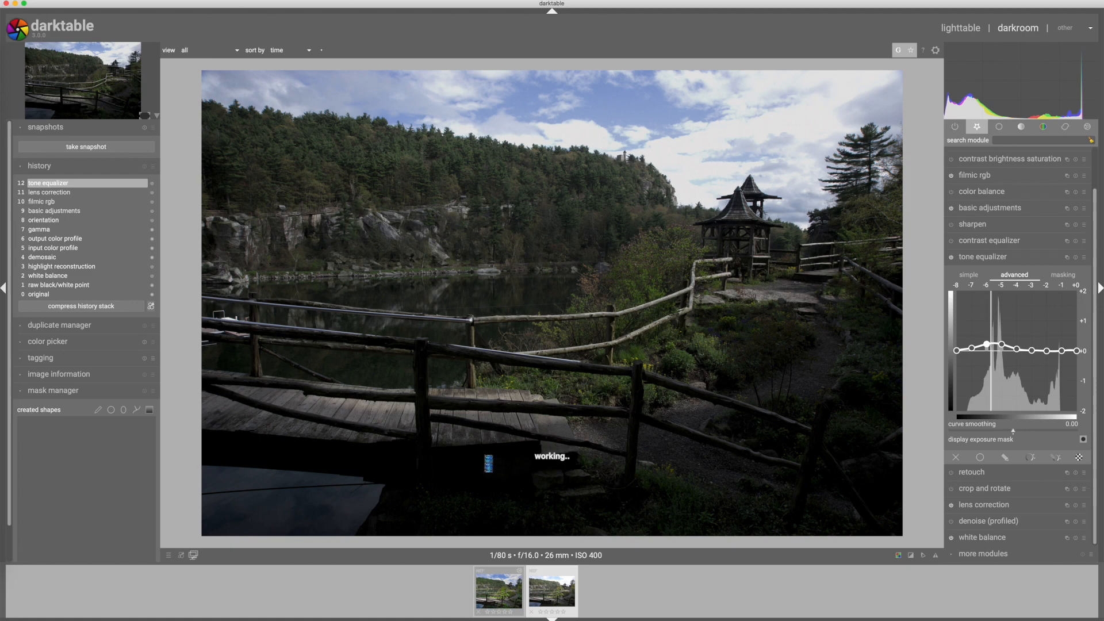
{"action": "scroll", "coordinate": [484, 456], "scroll_direction": "up", "scroll_amount": 3}
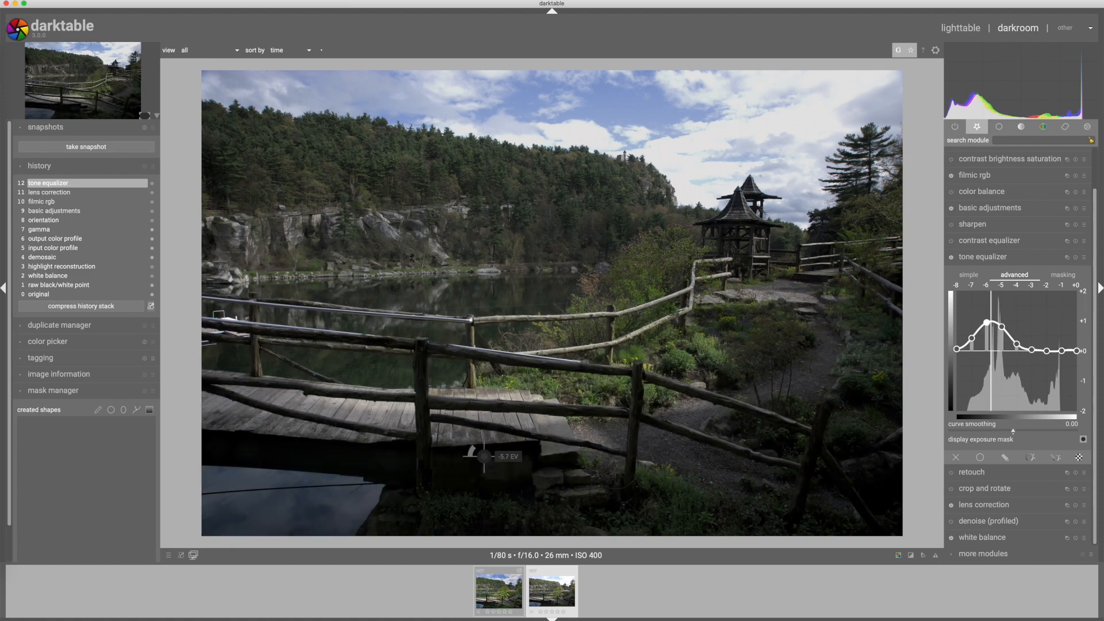
{"action": "scroll", "coordinate": [484, 456], "scroll_direction": "up", "scroll_amount": 2}
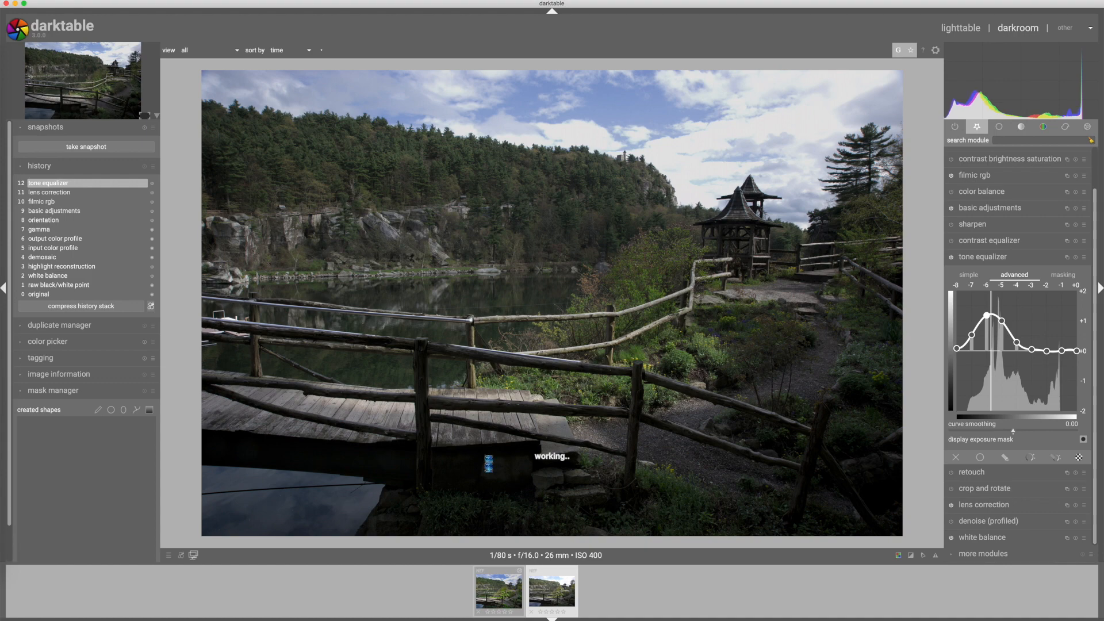
{"action": "scroll", "coordinate": [485, 455], "scroll_direction": "up", "scroll_amount": 1}
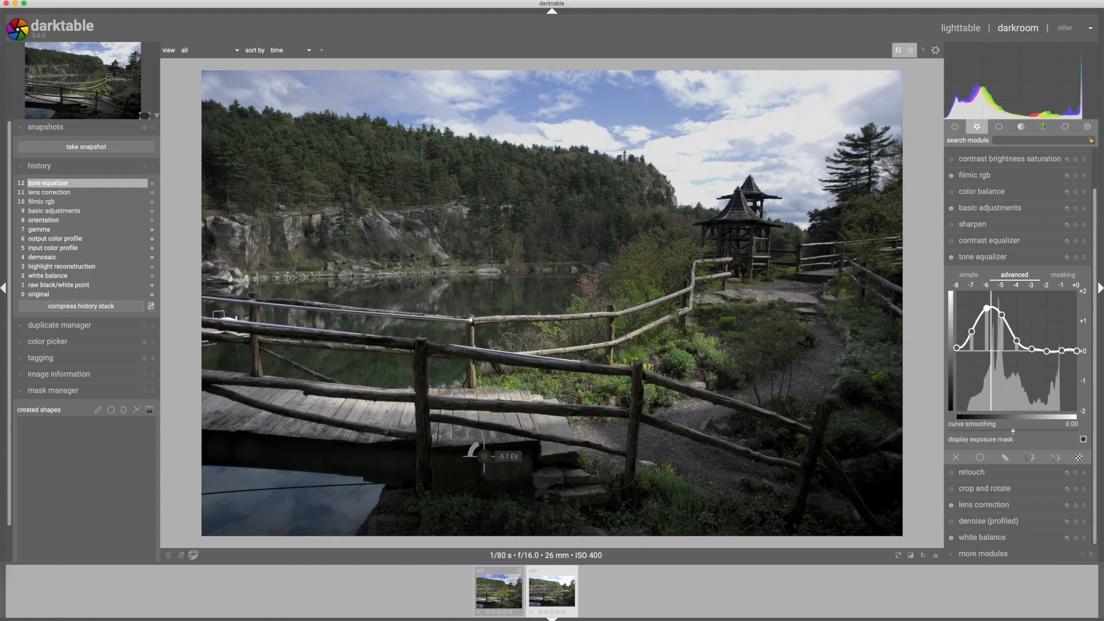
{"action": "scroll", "coordinate": [484, 456], "scroll_direction": "up", "scroll_amount": 1}
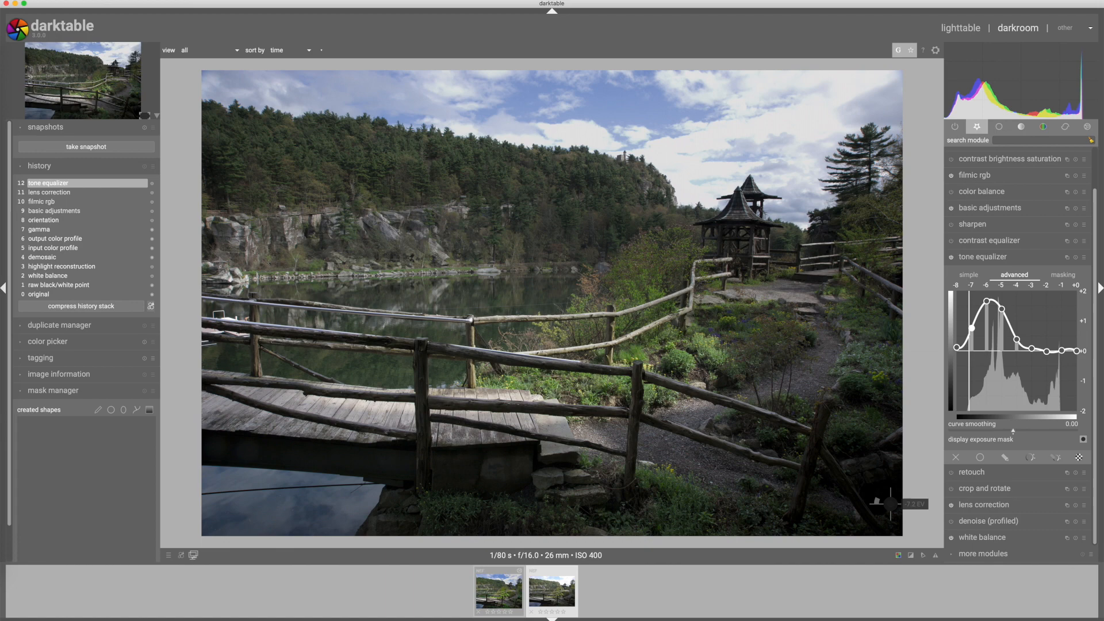
Step: Reshape the tone equalizer curve to about +0.4 EV at -8 EV, +1.2 EV at -7 EV and -0.5 EV at -1 EV
{"action": "scroll", "coordinate": [894, 504], "scroll_direction": "up", "scroll_amount": 10}
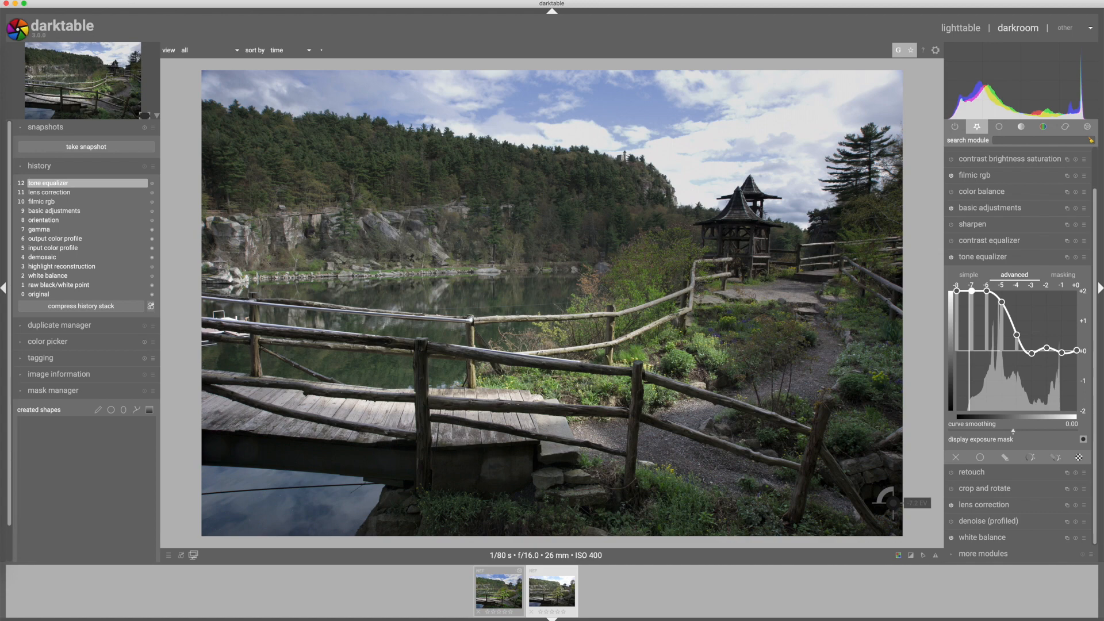
{"action": "scroll", "coordinate": [892, 501], "scroll_direction": "down", "scroll_amount": 1}
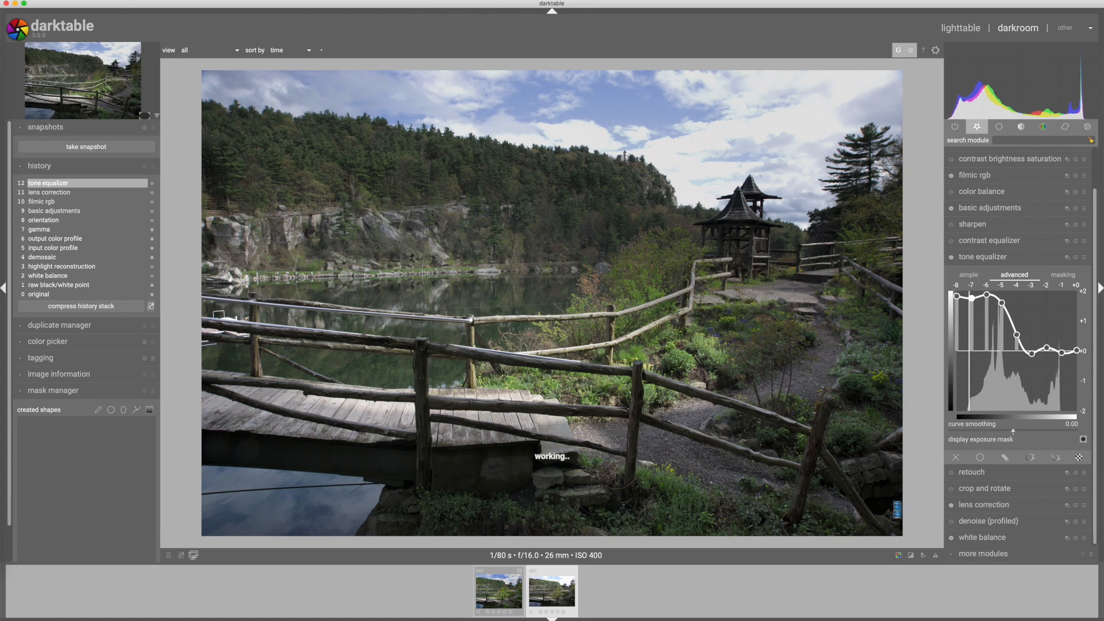
{"action": "left_click_drag", "start_coordinate": [966, 306], "coordinate": [957, 337]}
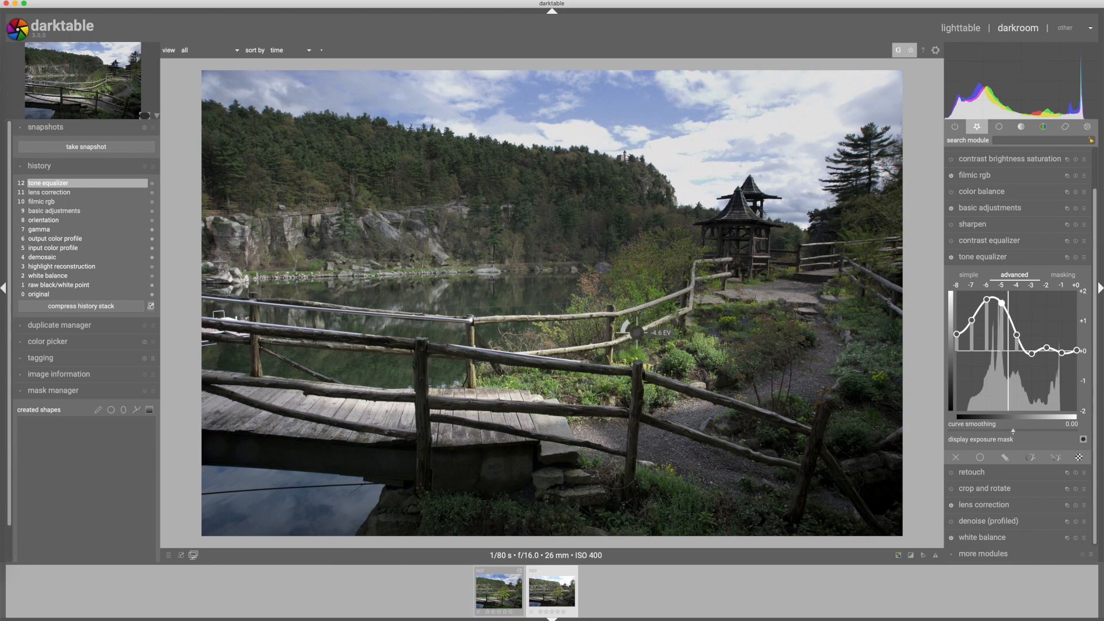
{"action": "scroll", "coordinate": [637, 332], "scroll_direction": "up", "scroll_amount": 2}
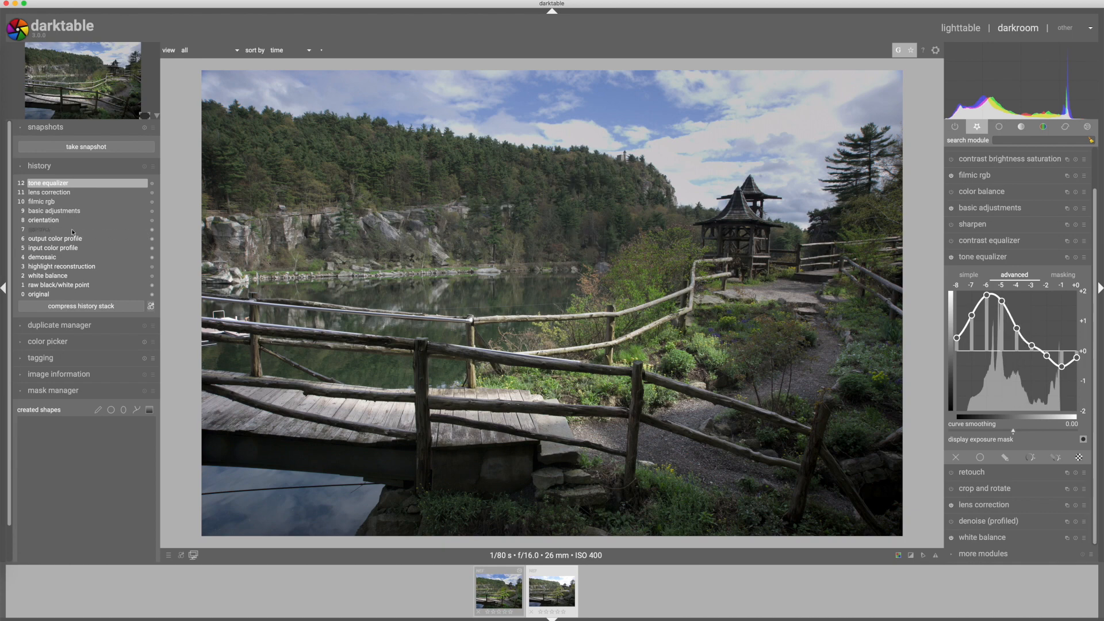
Step: Take a snapshot of the orientation history state, return to the tone equalizer state and compare the two in a split view
{"action": "left_click", "coordinate": [37, 223]}
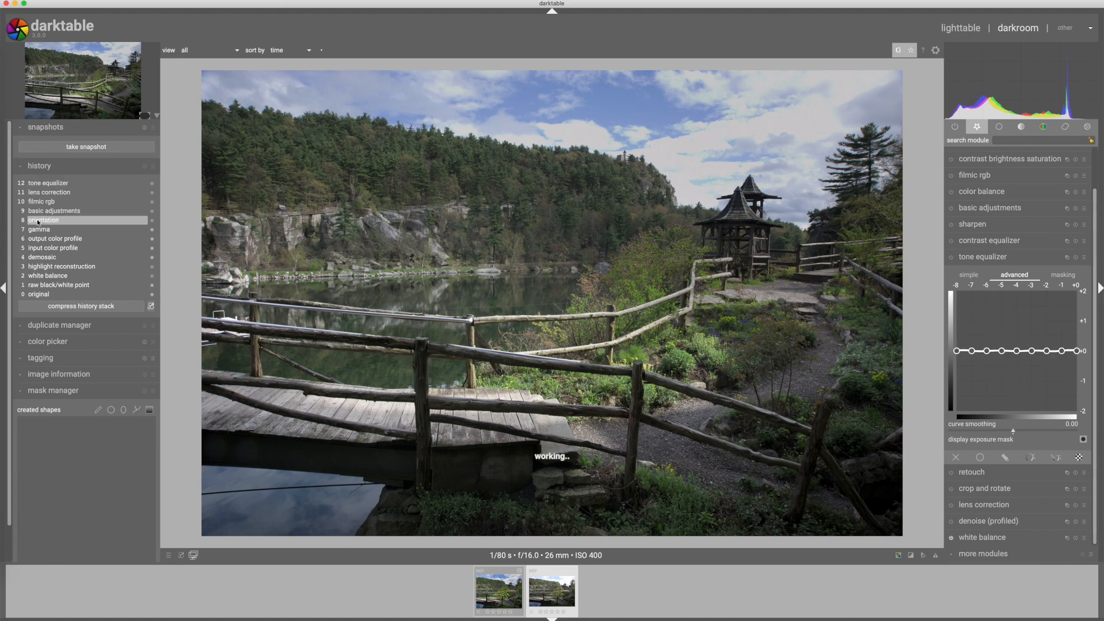
{"action": "left_click", "coordinate": [84, 148]}
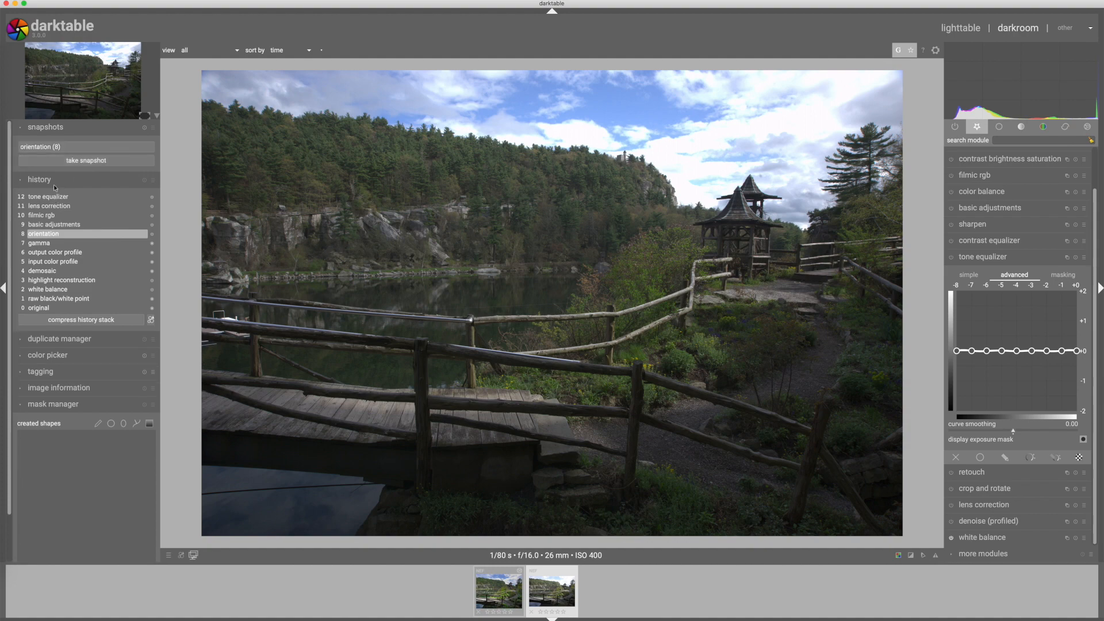
{"action": "left_click", "coordinate": [53, 198]}
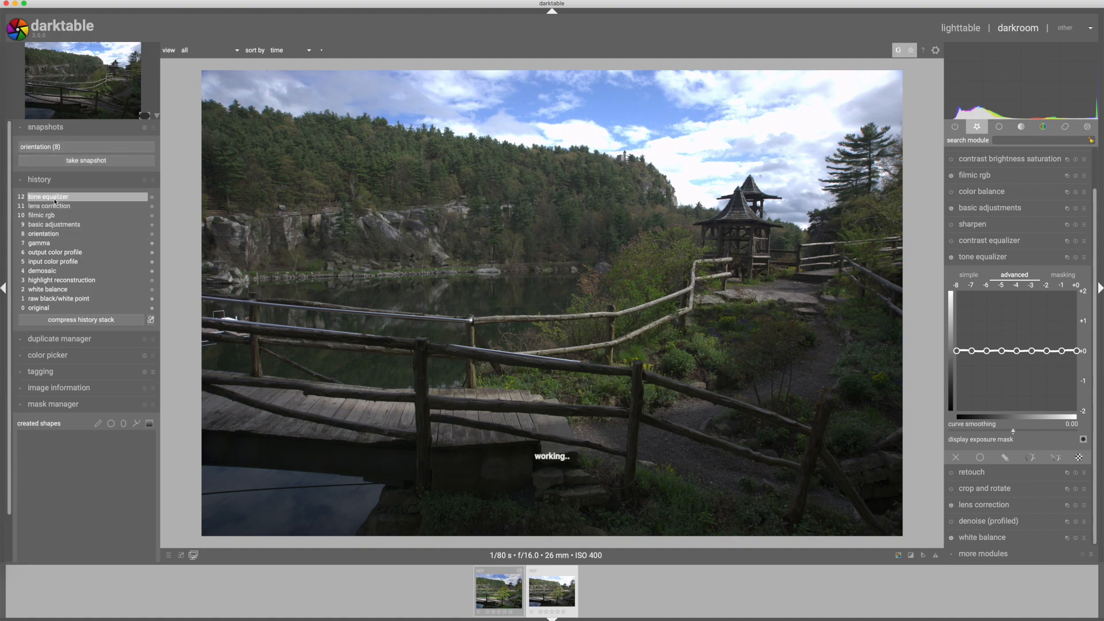
{"action": "left_click", "coordinate": [66, 149]}
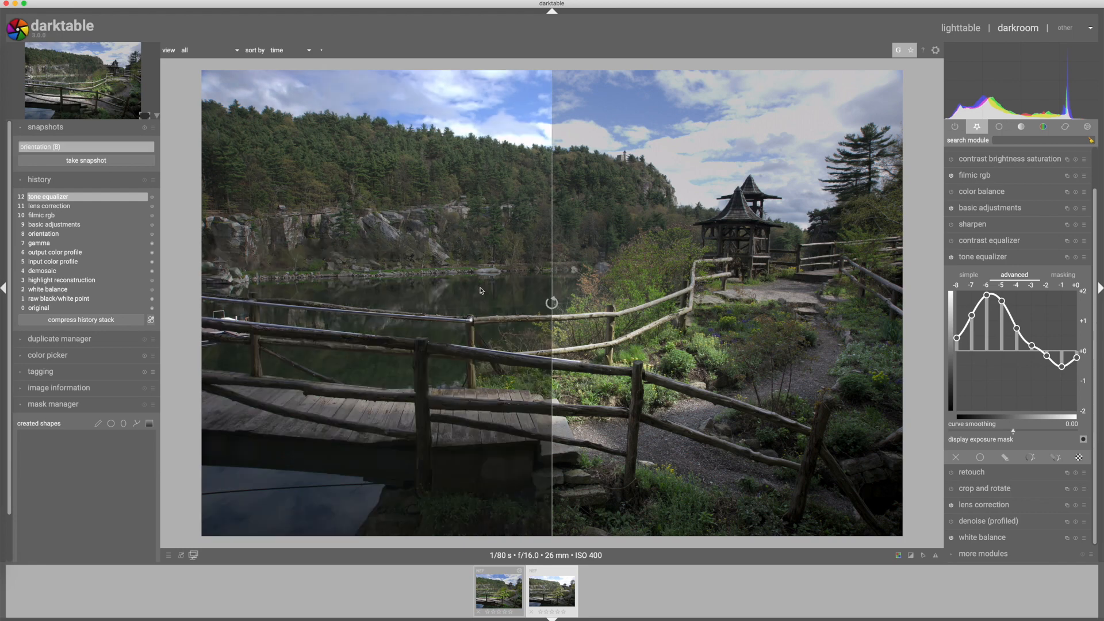
{"action": "left_click_drag", "start_coordinate": [603, 285], "coordinate": [387, 302]}
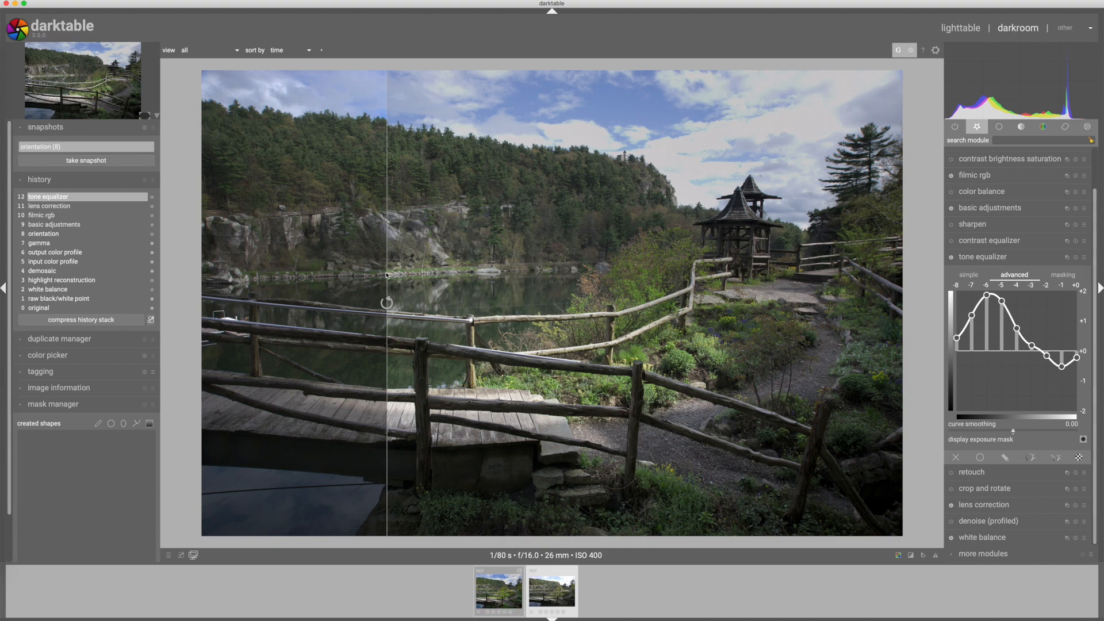
Step: Compare the orientation snapshot with the edited image in the split view, and return to the tone equalizer history state
{"action": "left_click_drag", "start_coordinate": [387, 275], "coordinate": [267, 302]}
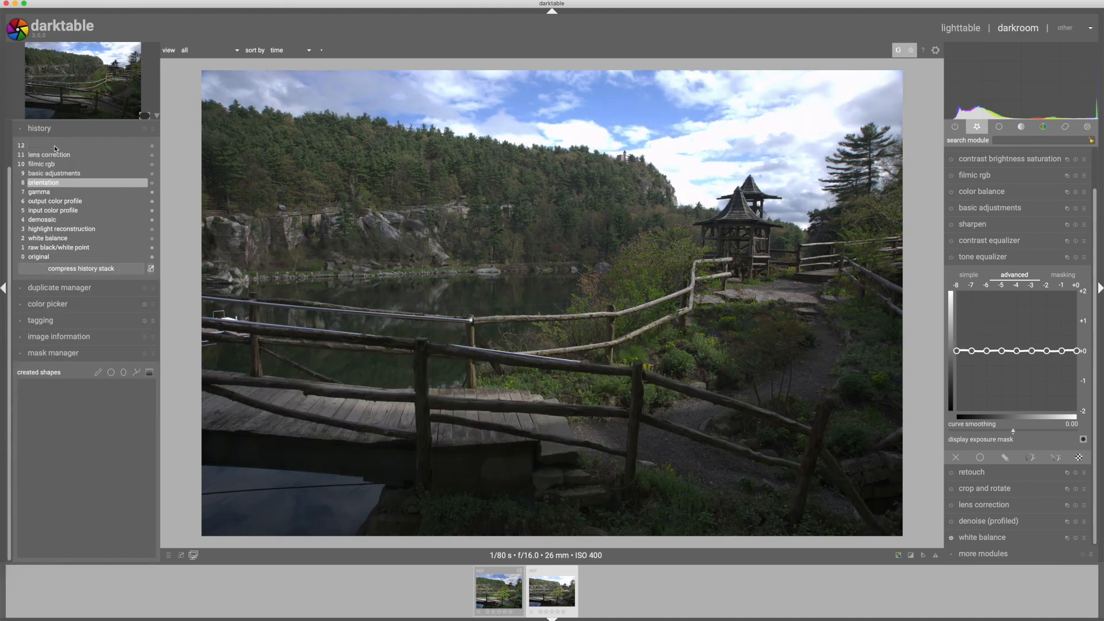
{"action": "left_click", "coordinate": [54, 146]}
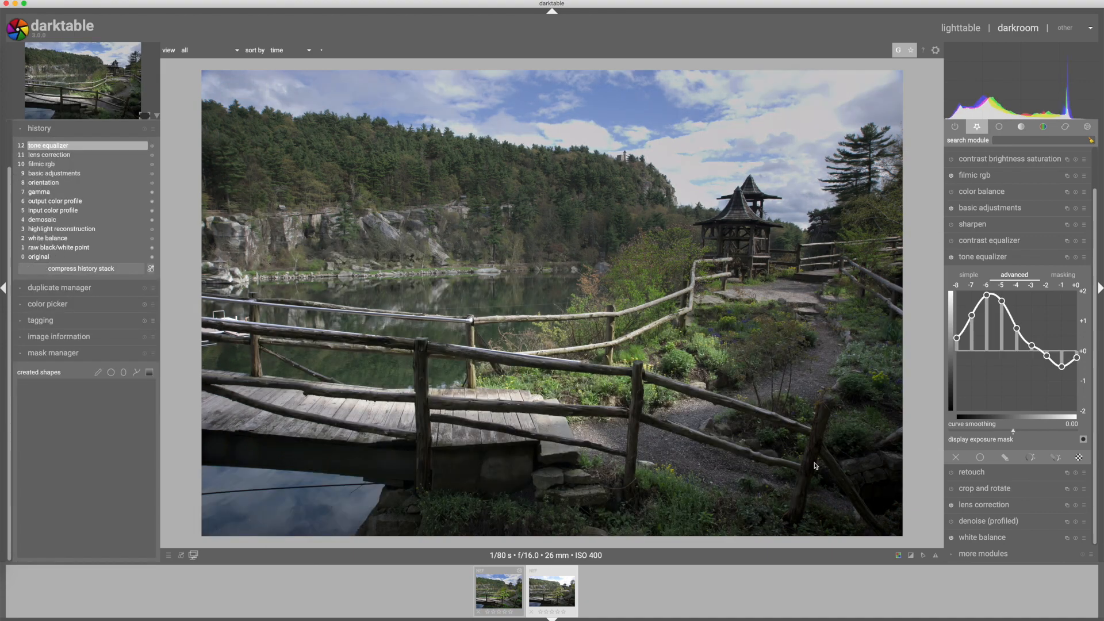
Step: Reshape the tone equalizer curve to about +1.8 EV at -7 EV, +1 EV at -4 EV, -0.1 EV at -3 EV and -0.7 EV at -1 EV
{"action": "left_click_drag", "start_coordinate": [1020, 327], "coordinate": [1023, 318]}
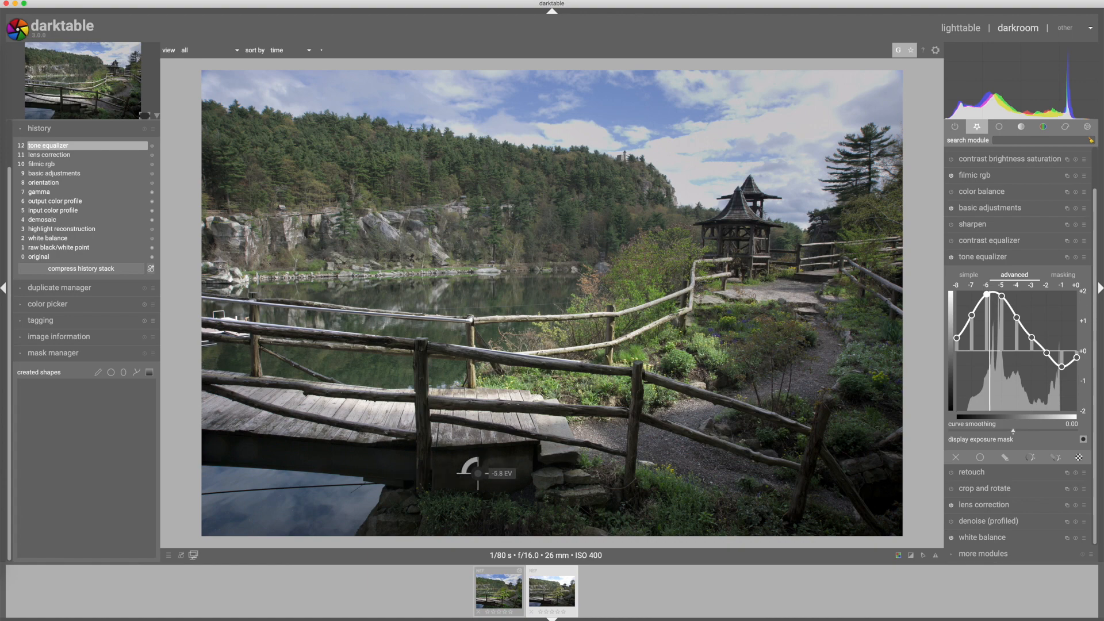
{"action": "scroll", "coordinate": [477, 474], "scroll_direction": "up", "scroll_amount": 1}
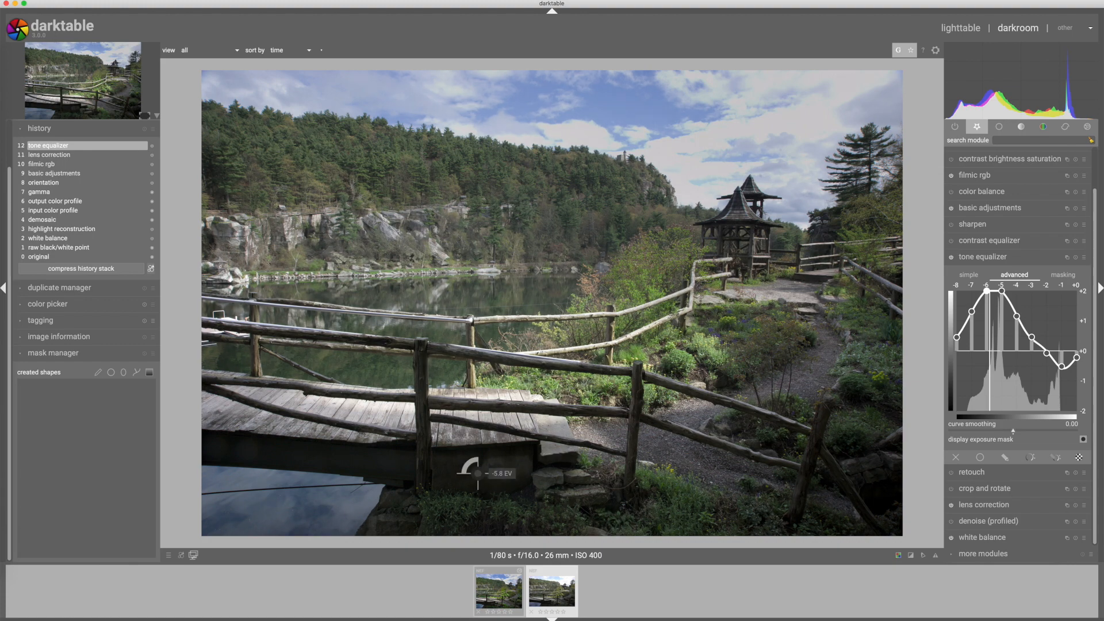
{"action": "scroll", "coordinate": [477, 473], "scroll_direction": "up", "scroll_amount": 1}
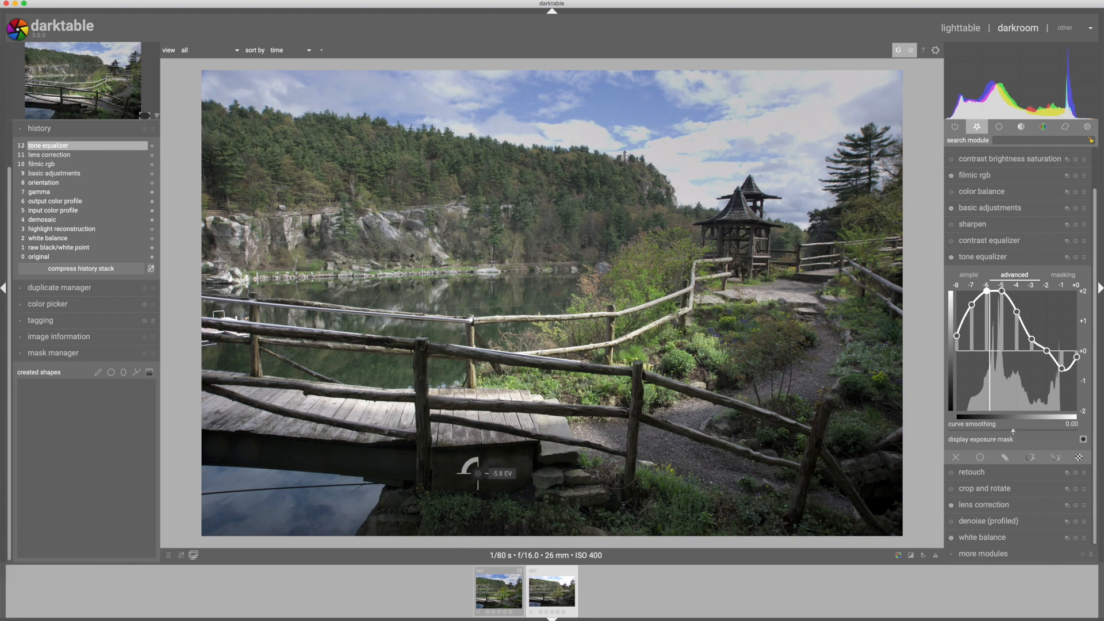
{"action": "scroll", "coordinate": [495, 486], "scroll_direction": "up", "scroll_amount": 2}
{"action": "scroll", "coordinate": [532, 241], "scroll_direction": "down", "scroll_amount": 3}
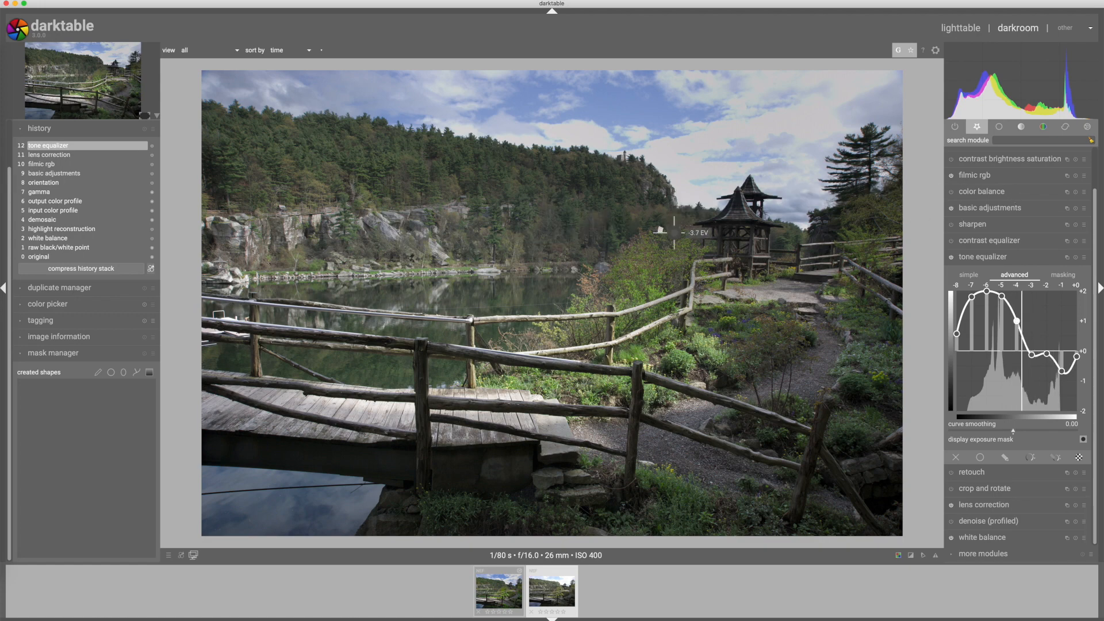
Step: Refine the highlights of the tone equalizer curve to about -0.5 EV at -1 EV and +0.1 EV at +0 EV, and close the module
{"action": "left_click", "coordinate": [984, 258]}
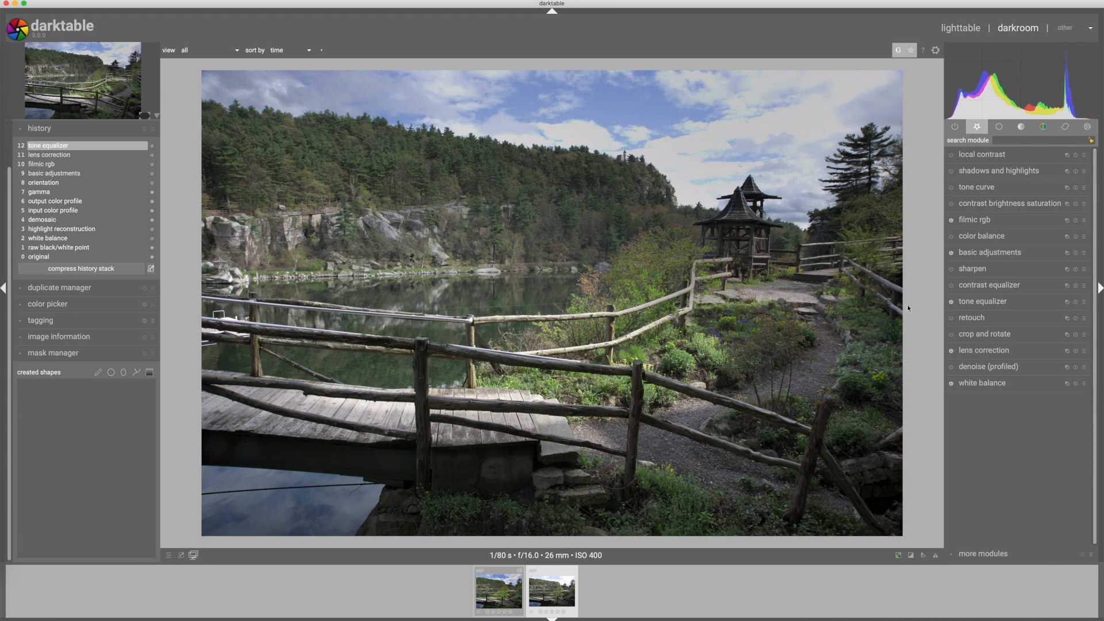
{"action": "left_click", "coordinate": [984, 302]}
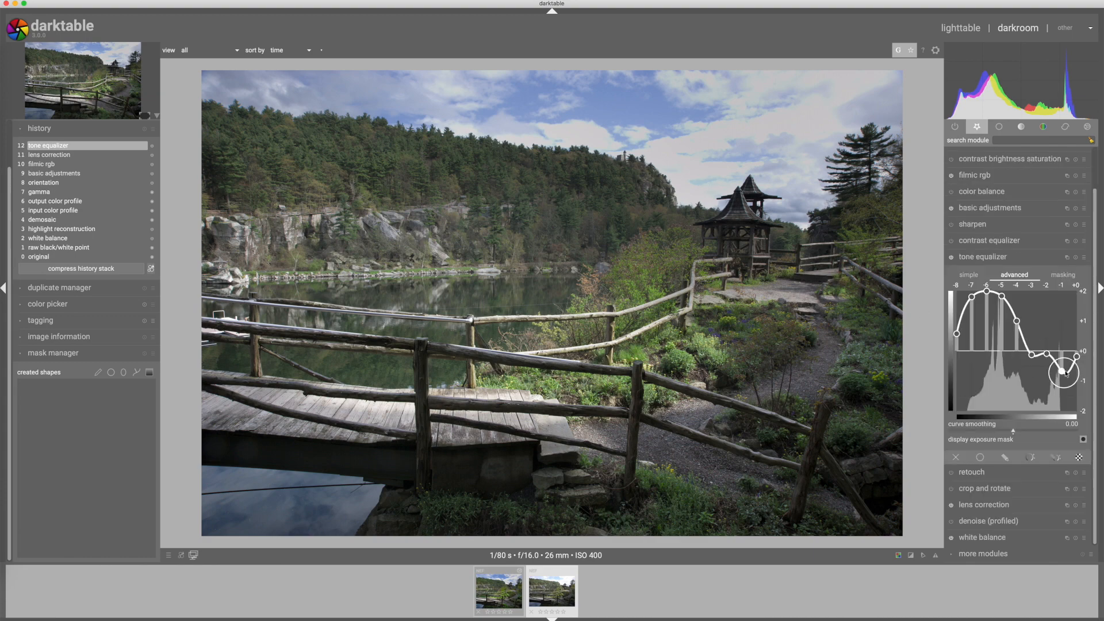
{"action": "mouse_move", "coordinate": [1063, 368]}
{"action": "left_mouse_down"}
{"action": "mouse_move", "coordinate": [1077, 349]}
{"action": "mouse_move", "coordinate": [1048, 357]}
{"action": "left_mouse_up"}
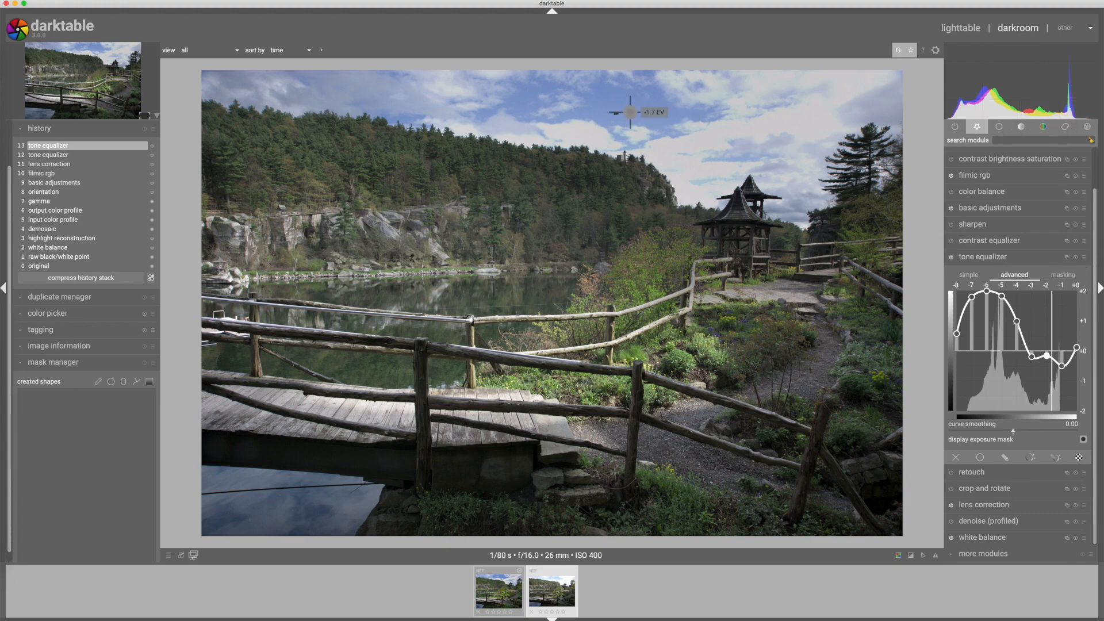
{"action": "left_click", "coordinate": [1026, 257]}
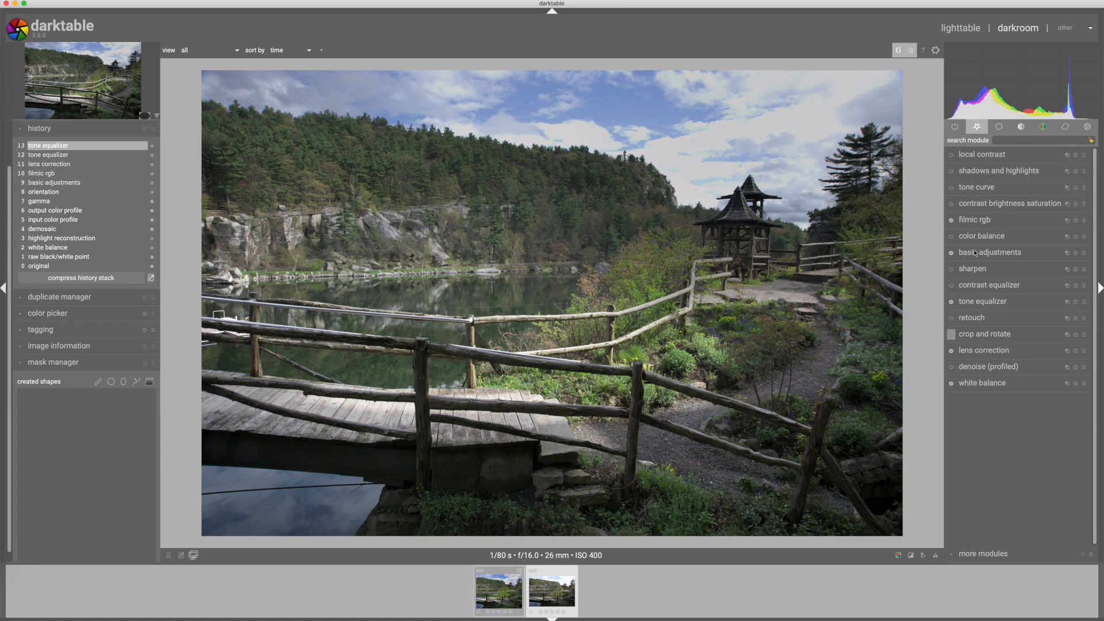
Step: Raise the output saturation in color balance to about 128 % and close the module
{"action": "left_click", "coordinate": [980, 235]}
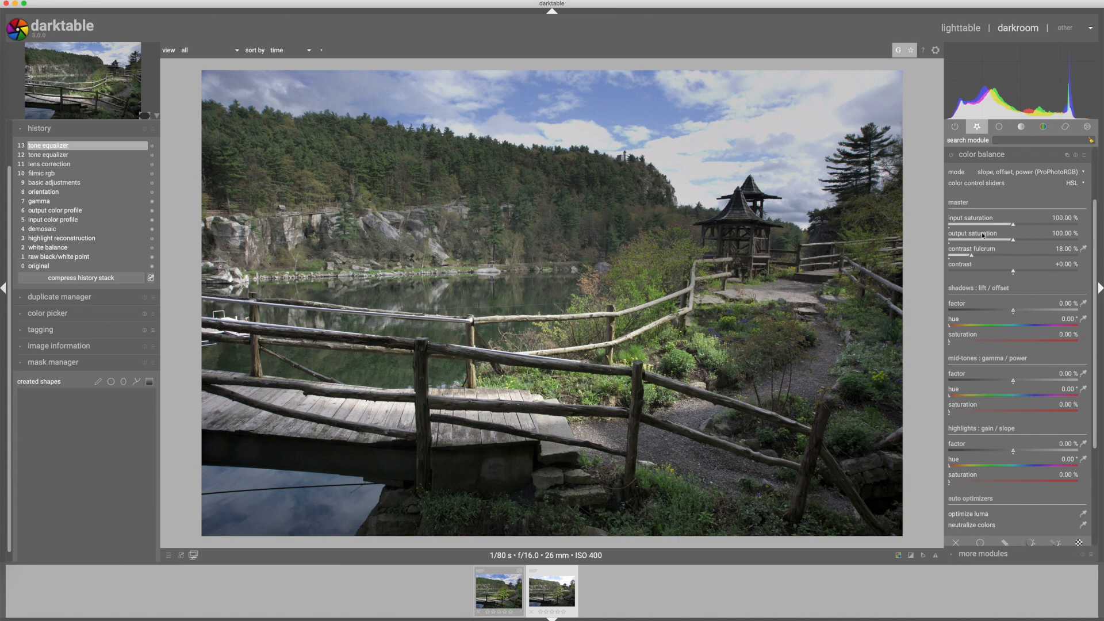
{"action": "left_click_drag", "start_coordinate": [1010, 242], "coordinate": [1039, 242]}
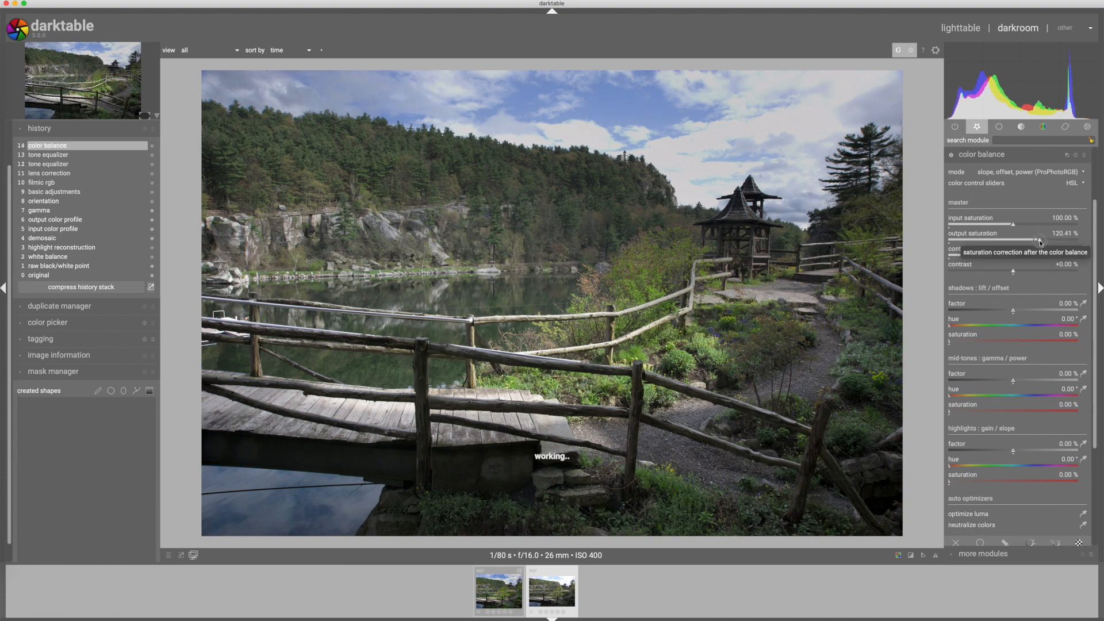
{"action": "left_click_drag", "start_coordinate": [1039, 242], "coordinate": [1050, 242]}
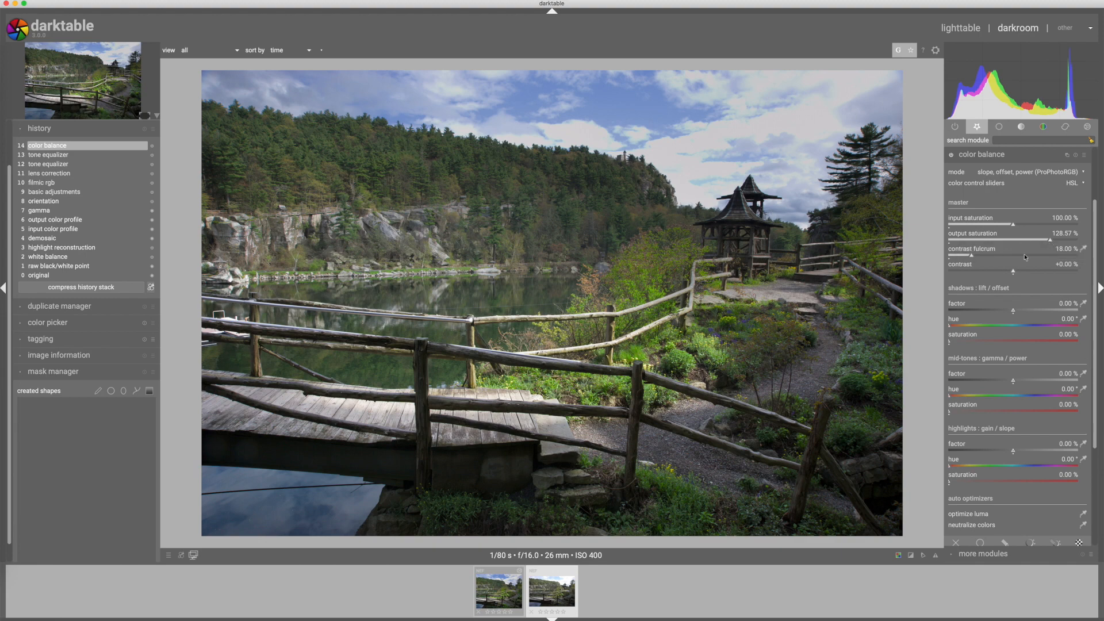
{"action": "left_click", "coordinate": [1048, 240]}
{"action": "left_click", "coordinate": [992, 157]}
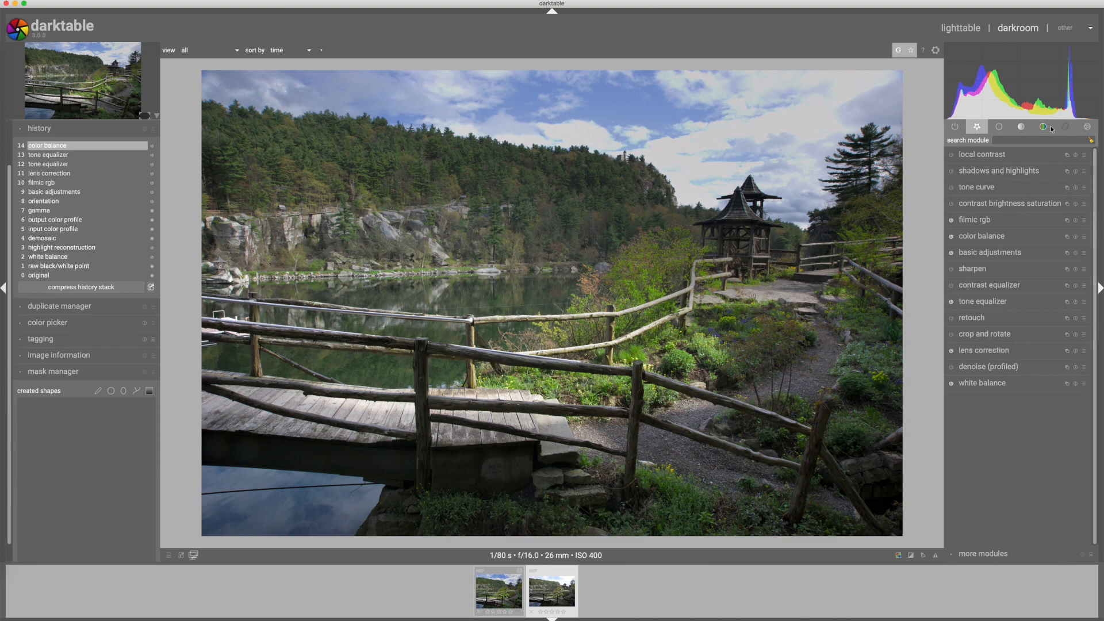
Step: Set highlight reconstruction to the reconstruct in LCh method and lower its clipping threshold to 0.970
{"action": "left_click", "coordinate": [1000, 127]}
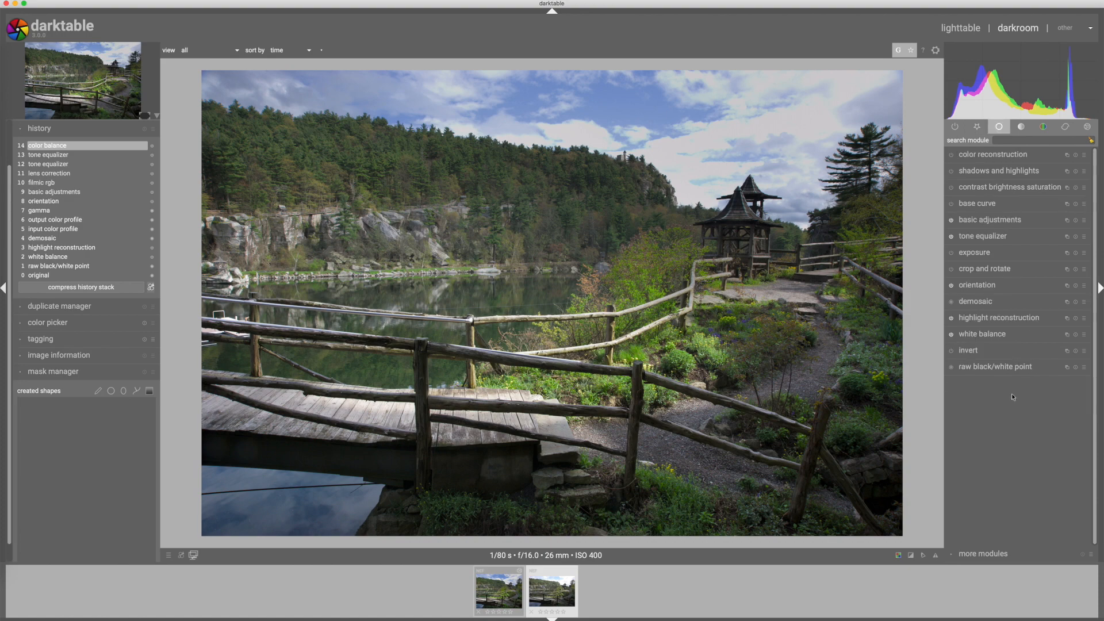
{"action": "left_click", "coordinate": [1000, 319]}
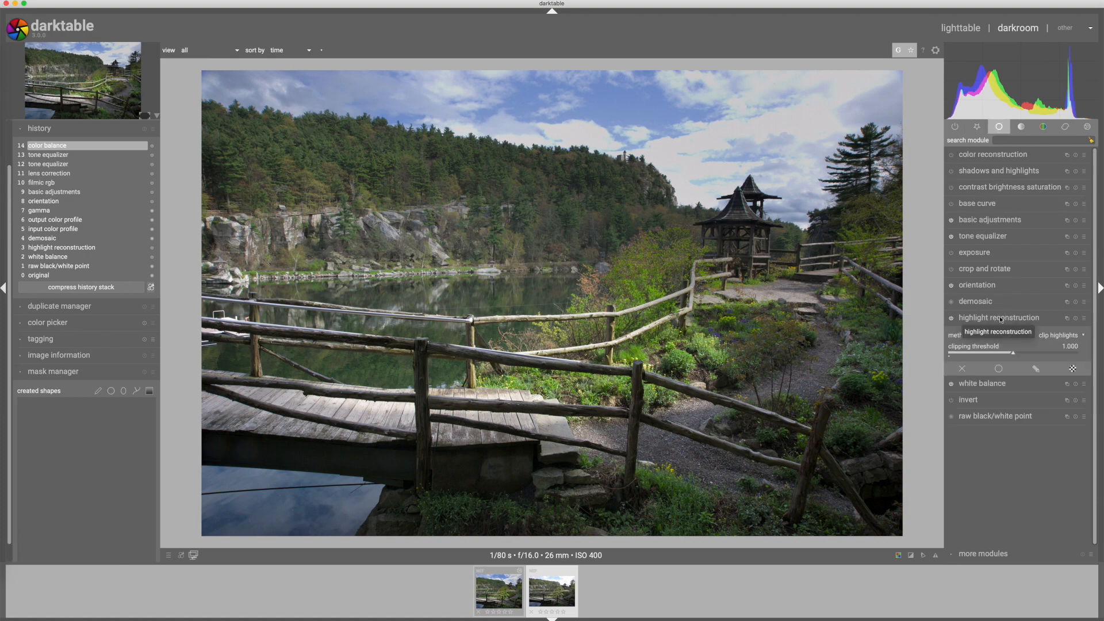
{"action": "left_click", "coordinate": [1073, 343]}
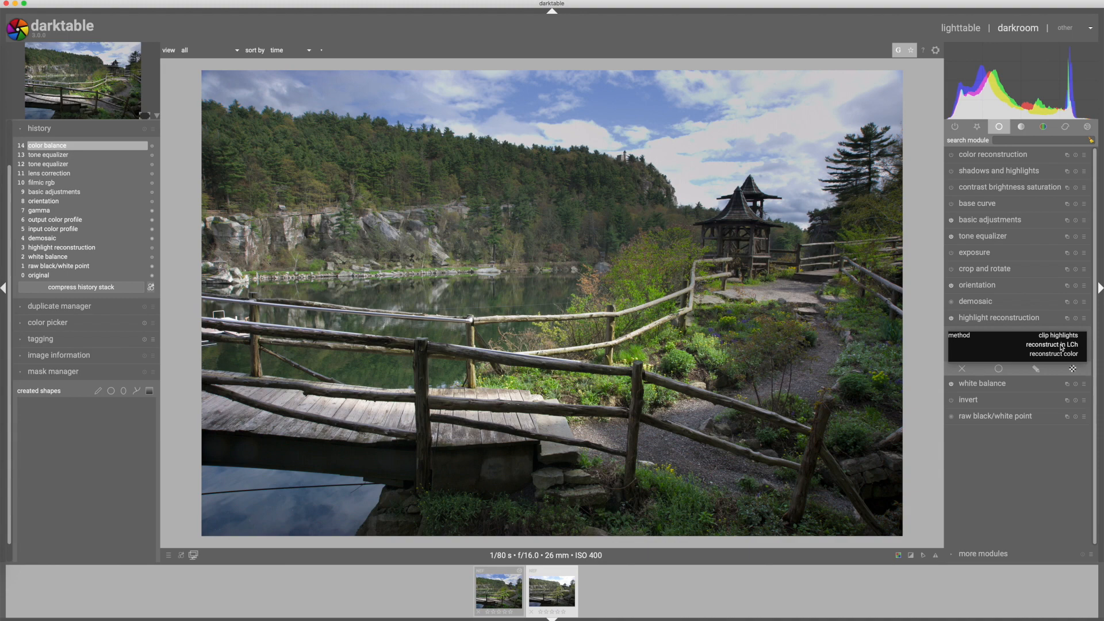
{"action": "left_click", "coordinate": [1062, 346]}
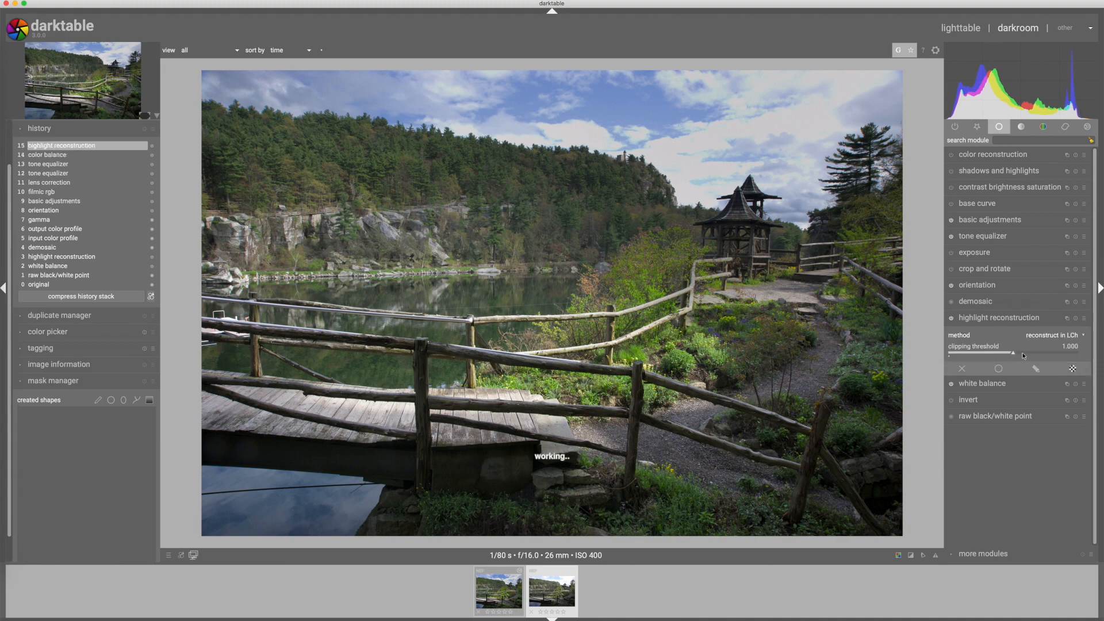
{"action": "scroll", "coordinate": [1022, 355], "scroll_direction": "down", "scroll_amount": 1}
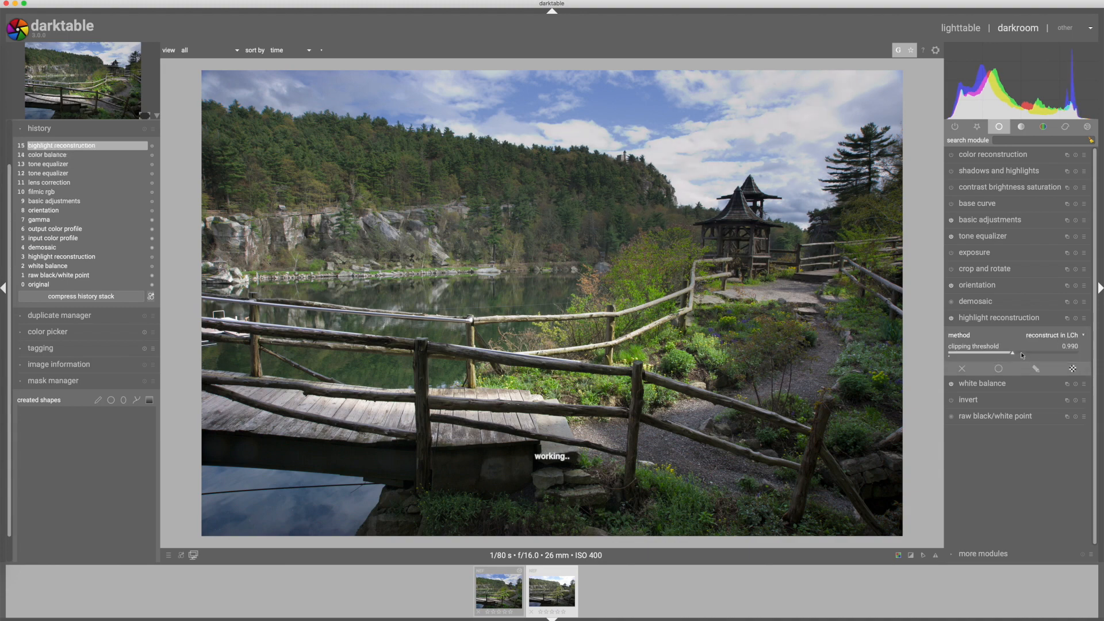
{"action": "scroll", "coordinate": [1023, 355], "scroll_direction": "down", "scroll_amount": 1}
Step: Try the clip highlights method on the clouds up close, return to reconstruct in LCh and close highlight reconstruction
{"action": "scroll", "coordinate": [772, 106], "scroll_direction": "up", "scroll_amount": 1}
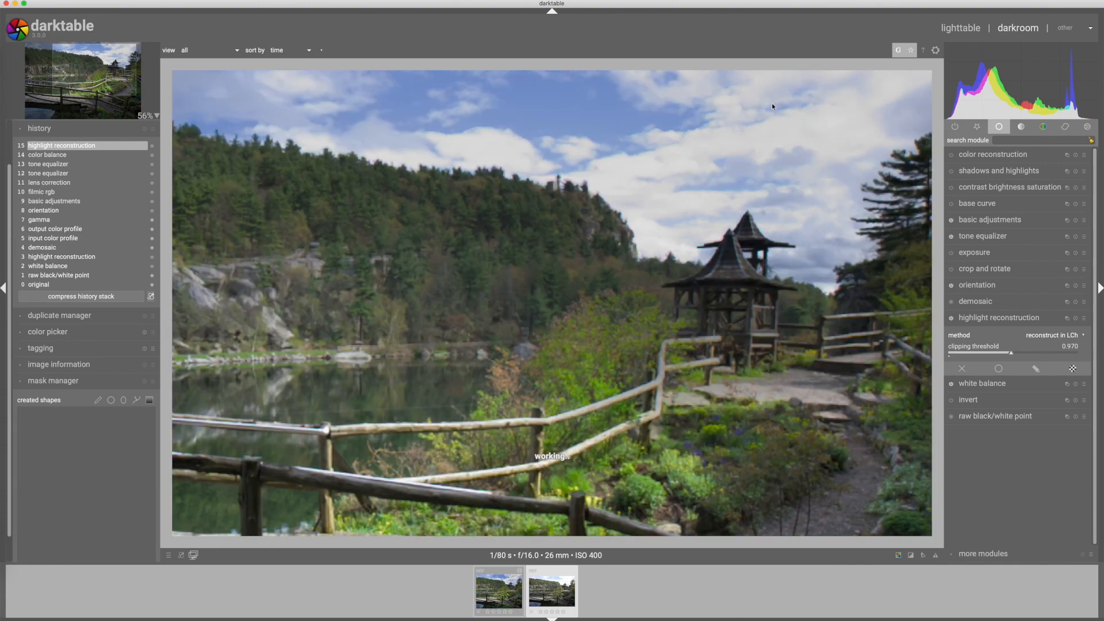
{"action": "scroll", "coordinate": [772, 105], "scroll_direction": "up", "scroll_amount": 3}
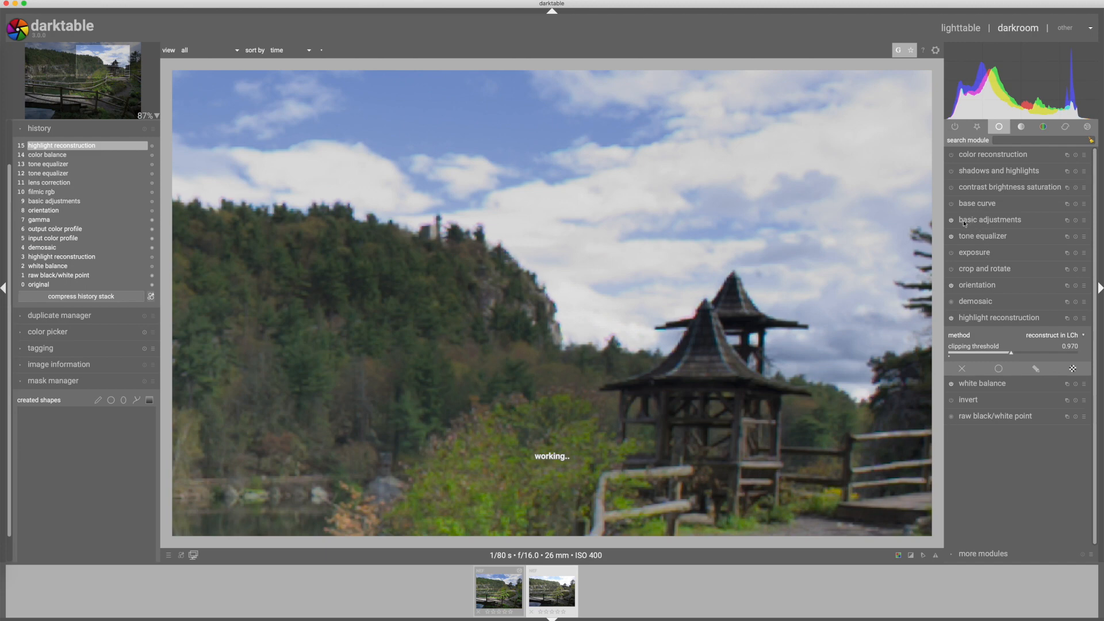
{"action": "left_click", "coordinate": [1084, 337]}
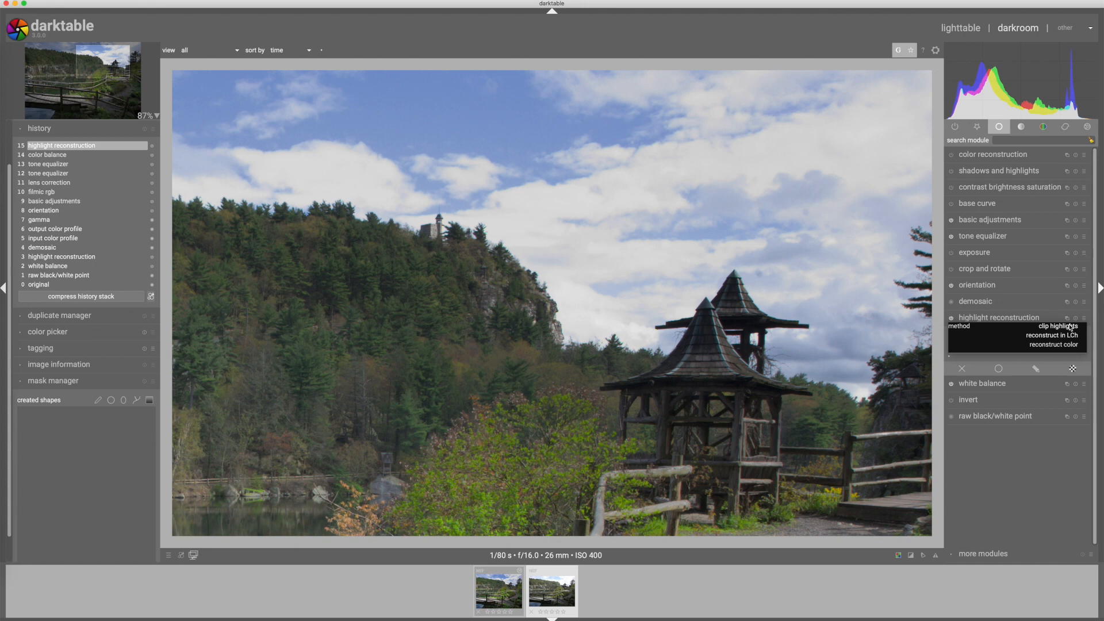
{"action": "left_click", "coordinate": [1071, 327]}
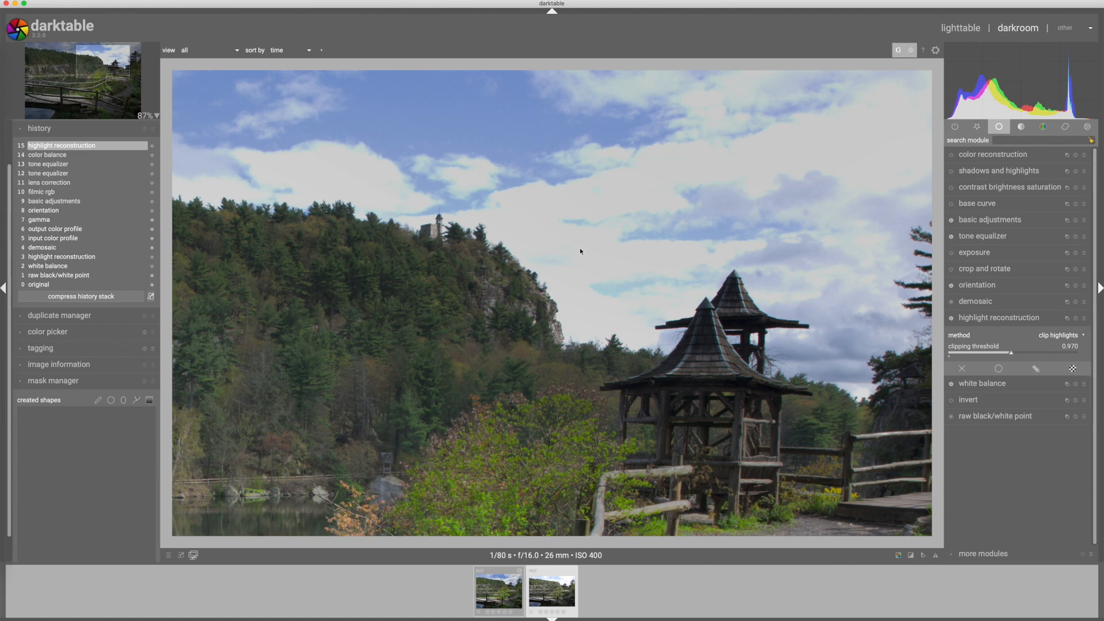
{"action": "left_click", "coordinate": [1080, 336]}
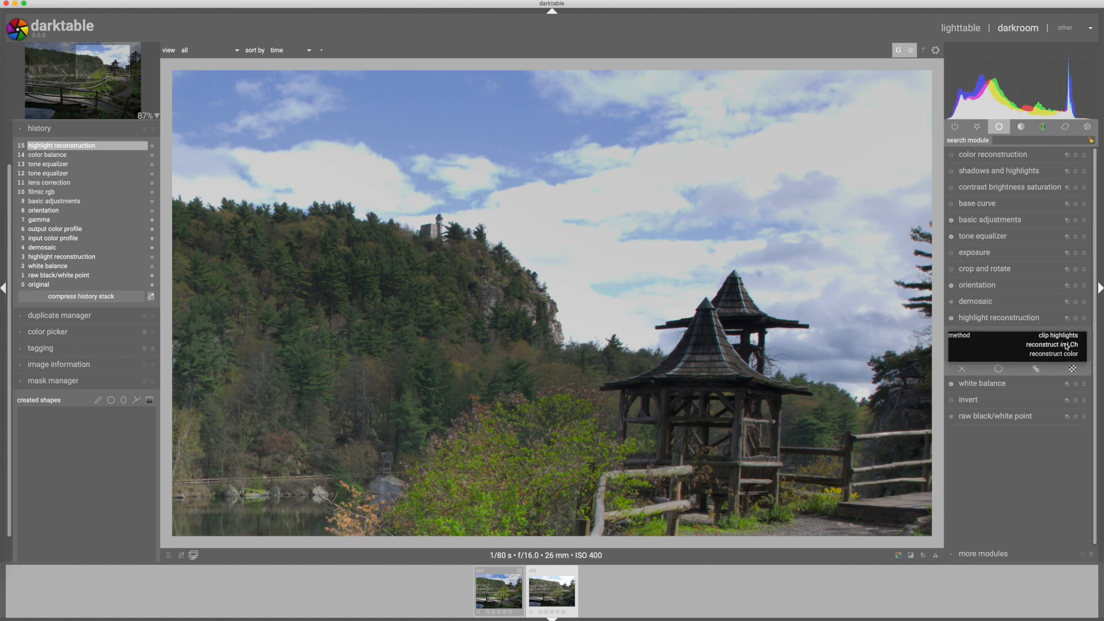
{"action": "left_click", "coordinate": [1068, 344]}
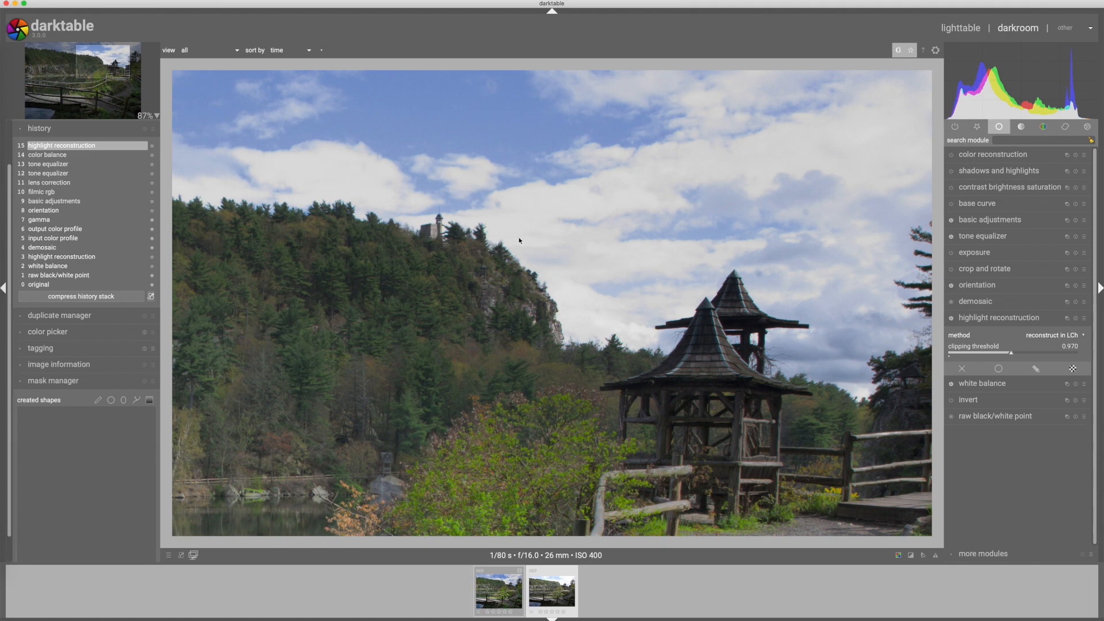
{"action": "left_click", "coordinate": [995, 320]}
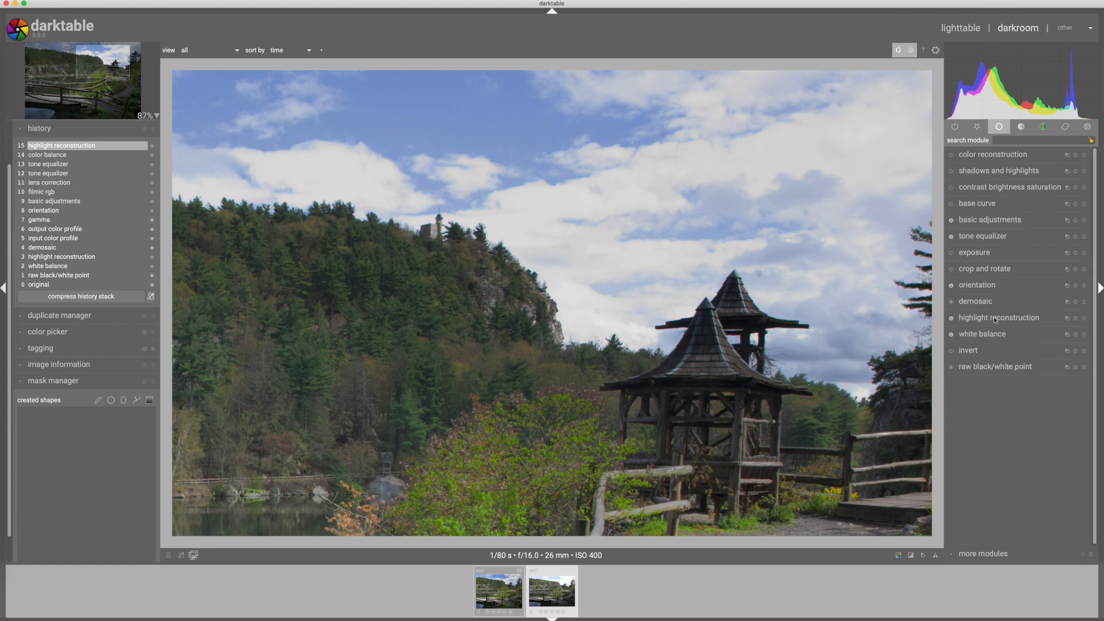
{"action": "scroll", "coordinate": [690, 269], "scroll_direction": "down", "scroll_amount": 4}
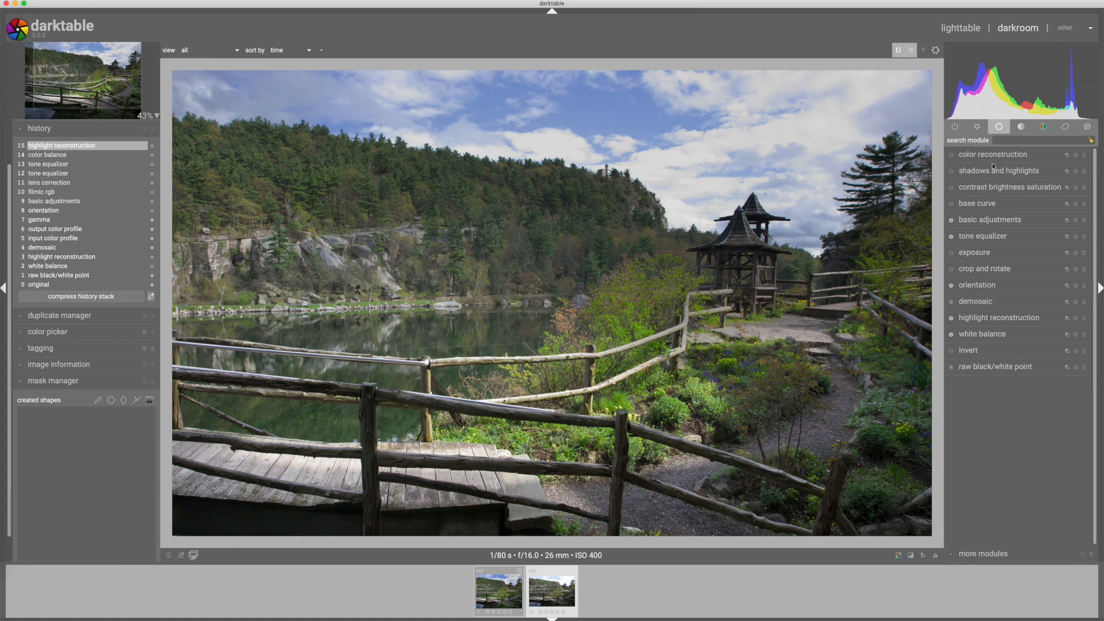
Step: Fit the whole image in the view and enable the contrast equalizer with its luma curve open
{"action": "left_click", "coordinate": [977, 127]}
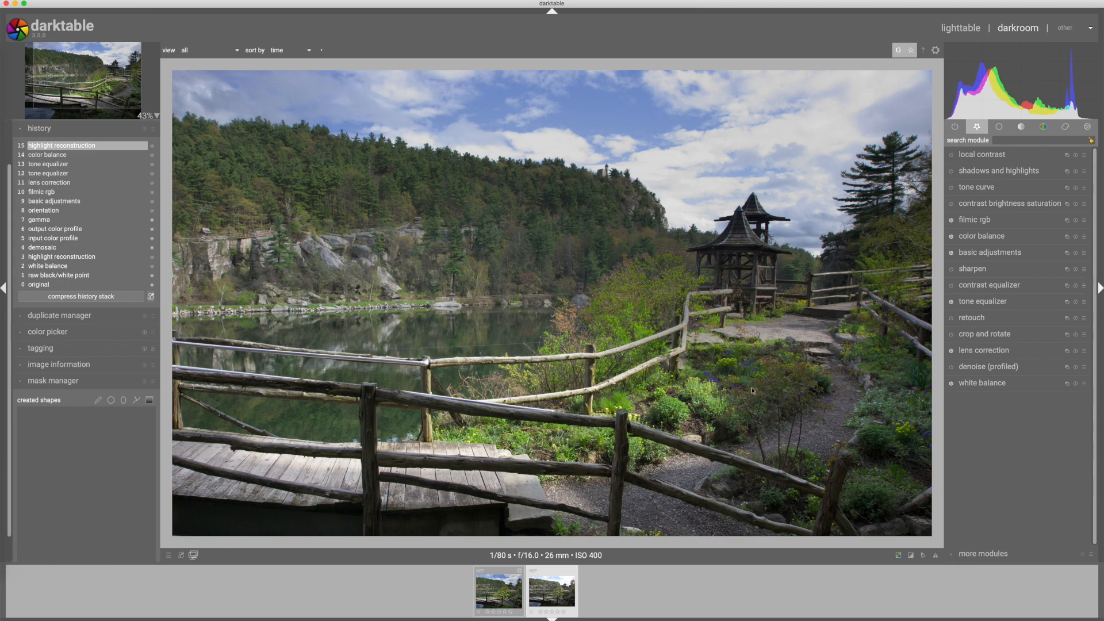
{"action": "scroll", "coordinate": [752, 390], "scroll_direction": "down", "scroll_amount": 1}
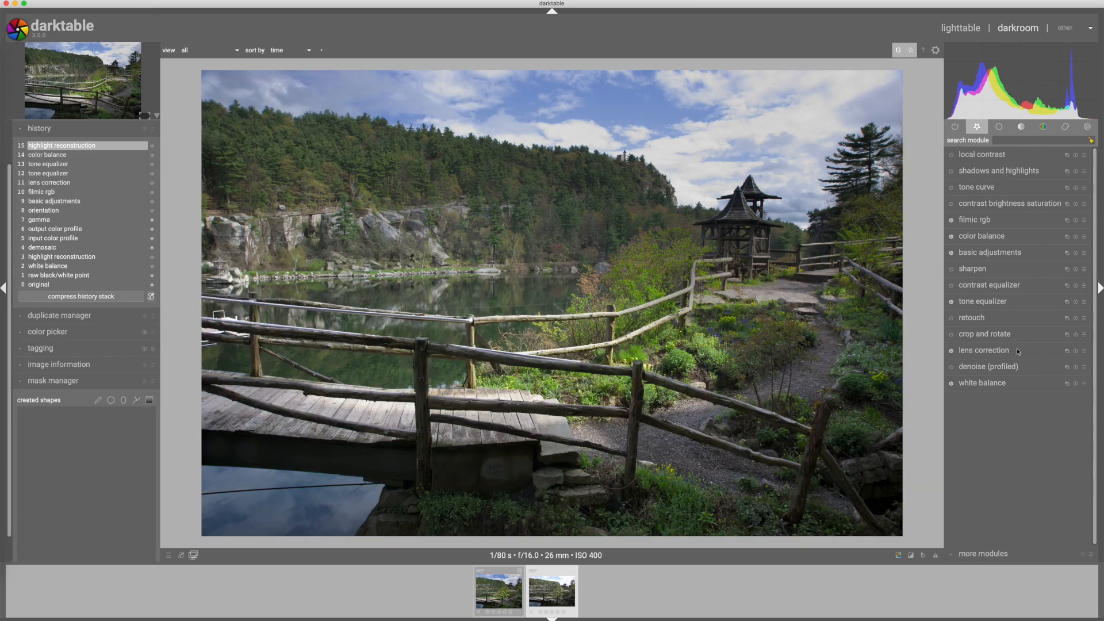
{"action": "left_click", "coordinate": [971, 286]}
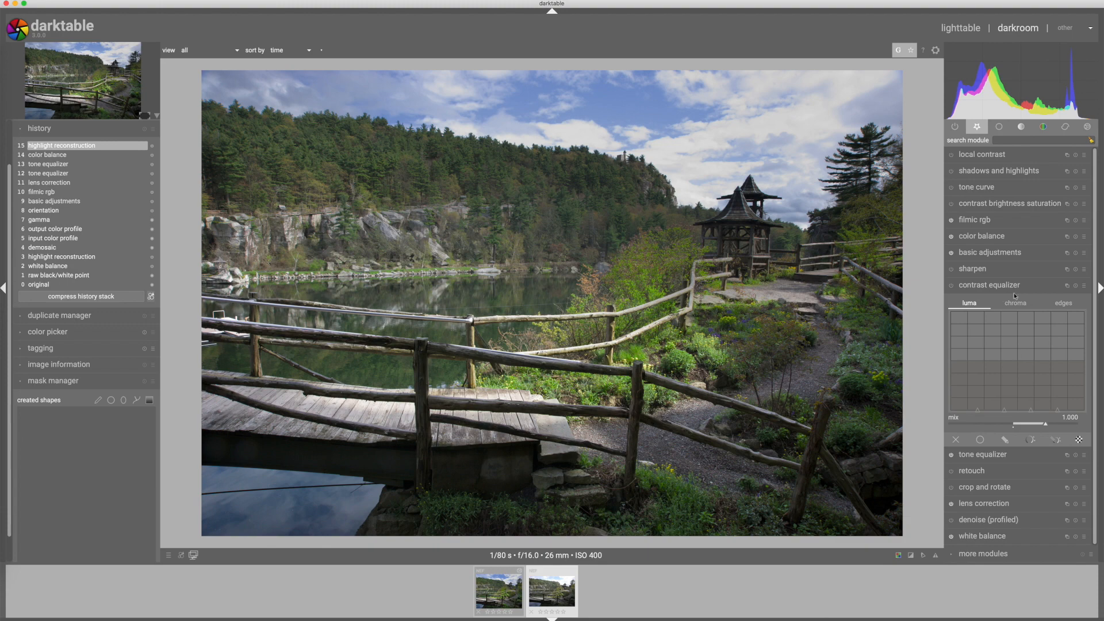
{"action": "left_click", "coordinate": [951, 286]}
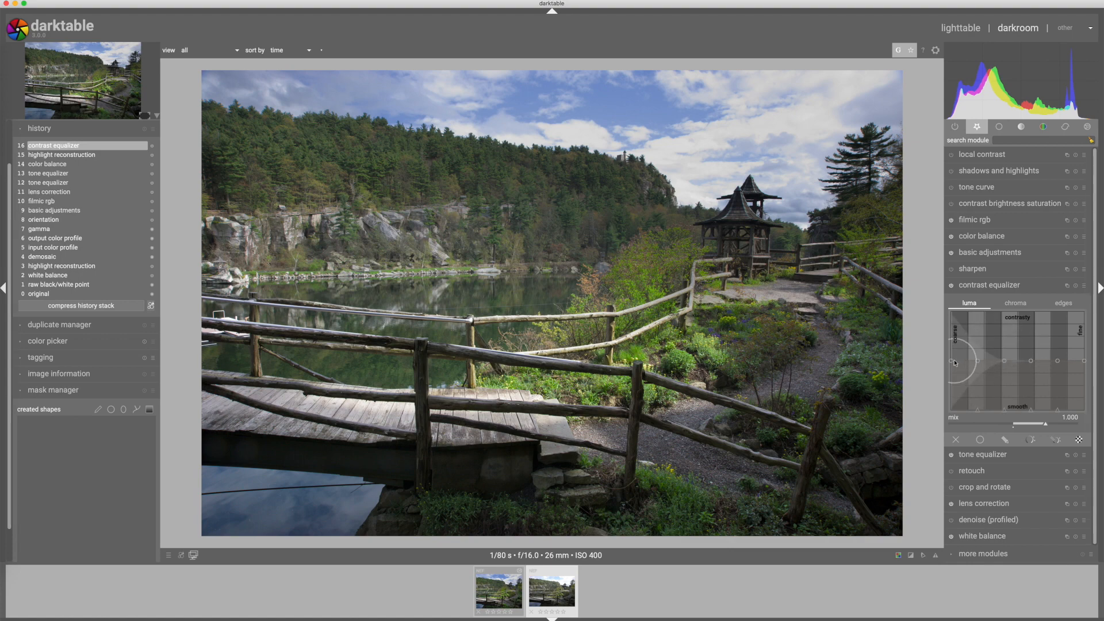
Step: Shape the contrast equalizer's luma curve, testing a strong coarse boost, then raising the coarse side very slightly and the fine end a little more
{"action": "left_click_drag", "start_coordinate": [954, 362], "coordinate": [957, 337]}
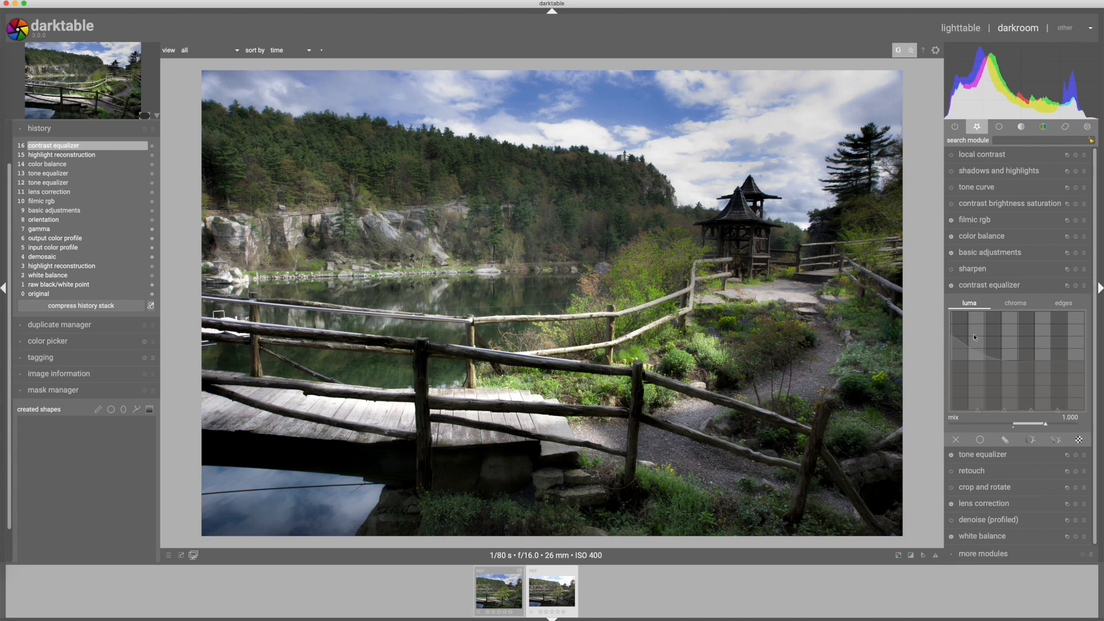
{"action": "left_click_drag", "start_coordinate": [951, 338], "coordinate": [966, 363]}
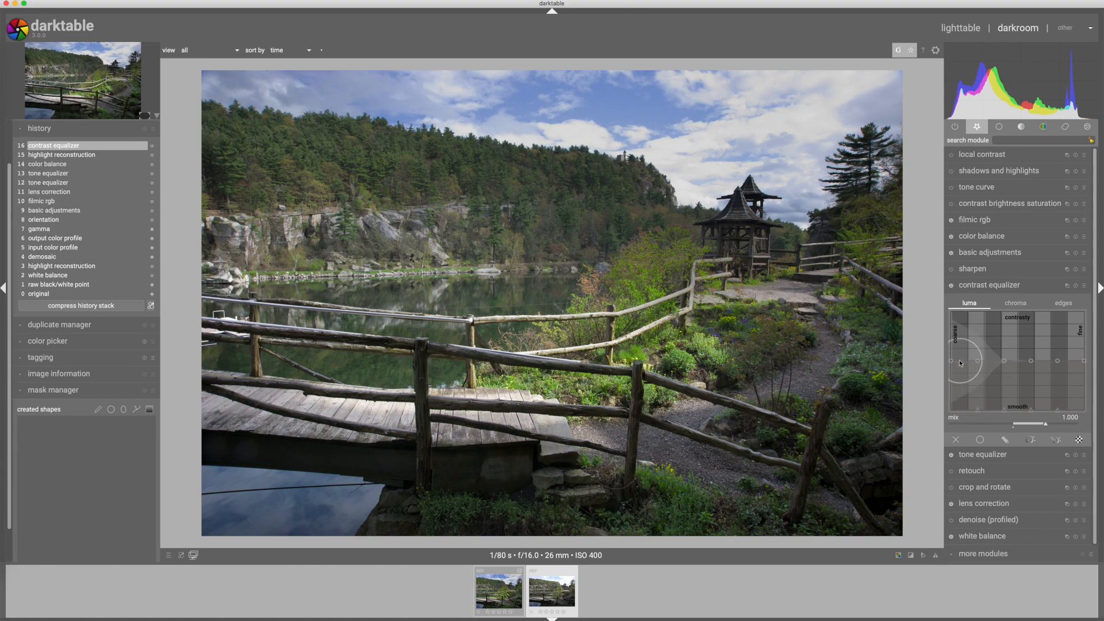
{"action": "left_click_drag", "start_coordinate": [971, 361], "coordinate": [972, 359]}
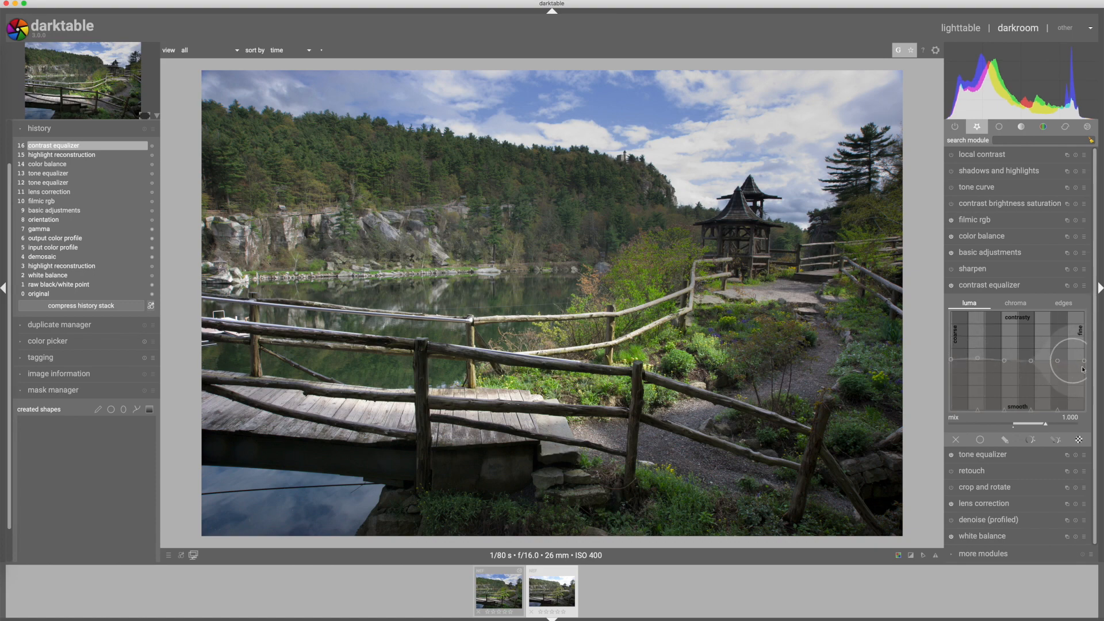
{"action": "scroll", "coordinate": [1071, 361], "scroll_direction": "down", "scroll_amount": 1}
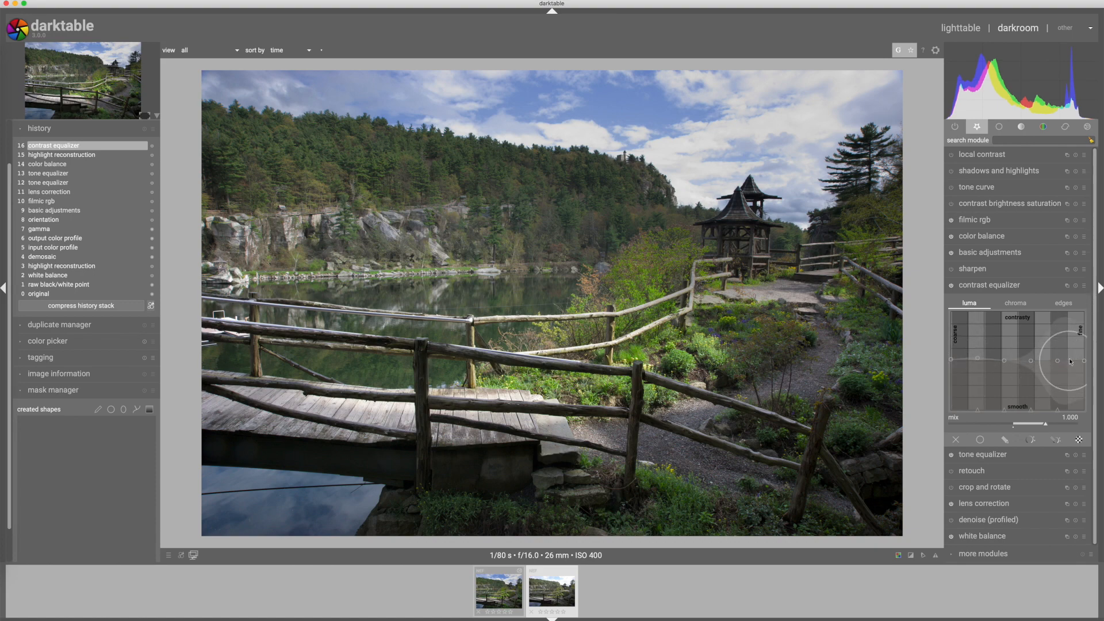
{"action": "left_click_drag", "start_coordinate": [1071, 362], "coordinate": [1056, 351]}
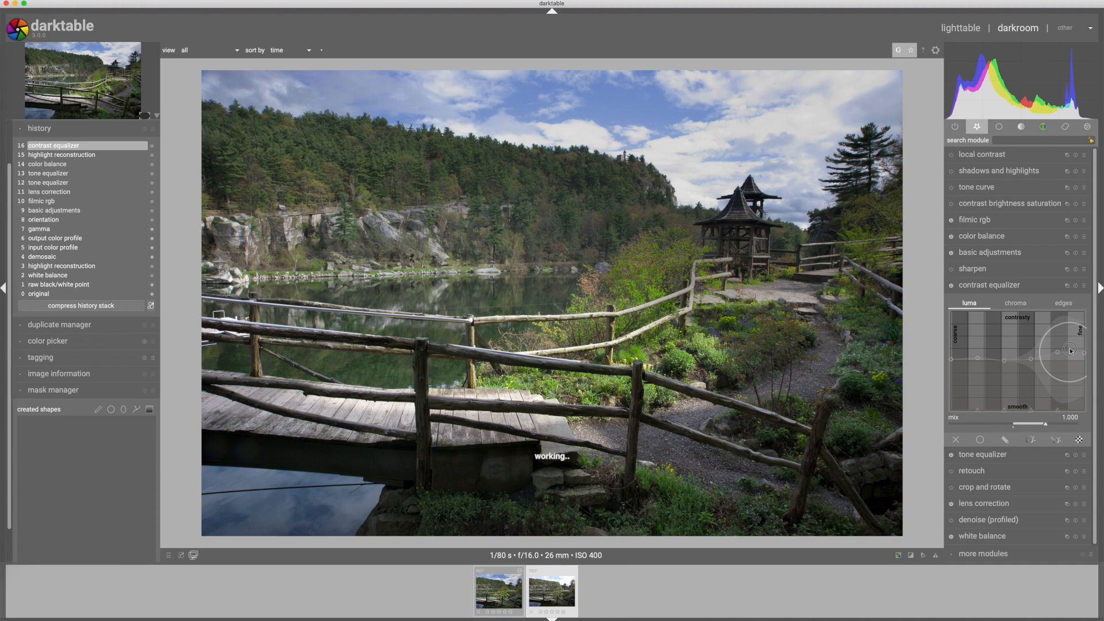
{"action": "left_click", "coordinate": [1036, 355]}
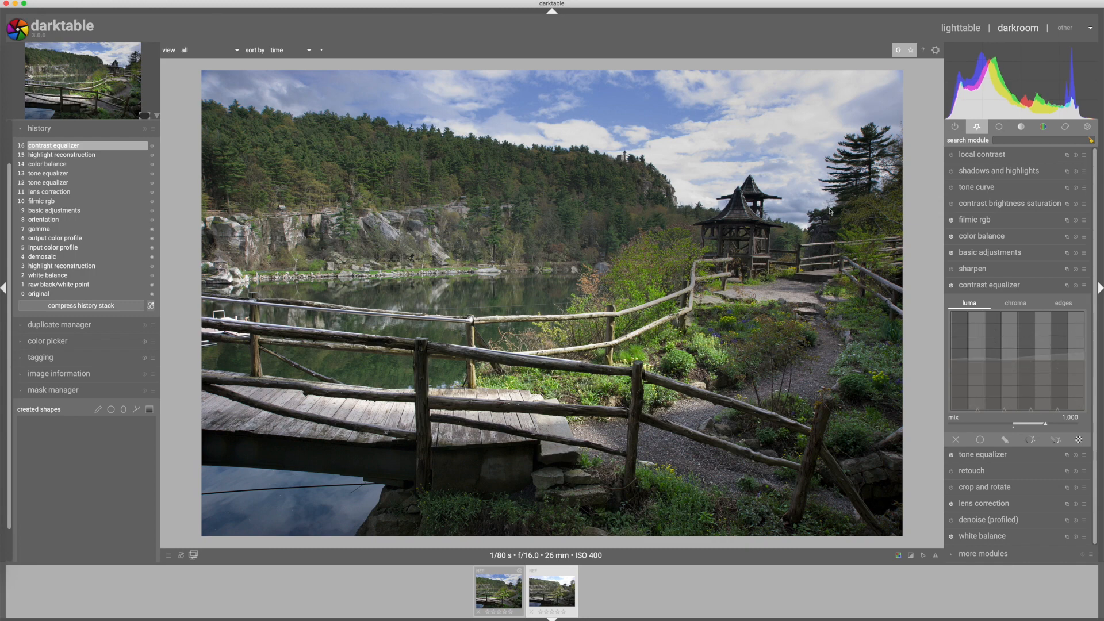
Step: Compare the image with the contrast equalizer off and on, leave it enabled and close the module
{"action": "left_click", "coordinate": [952, 286]}
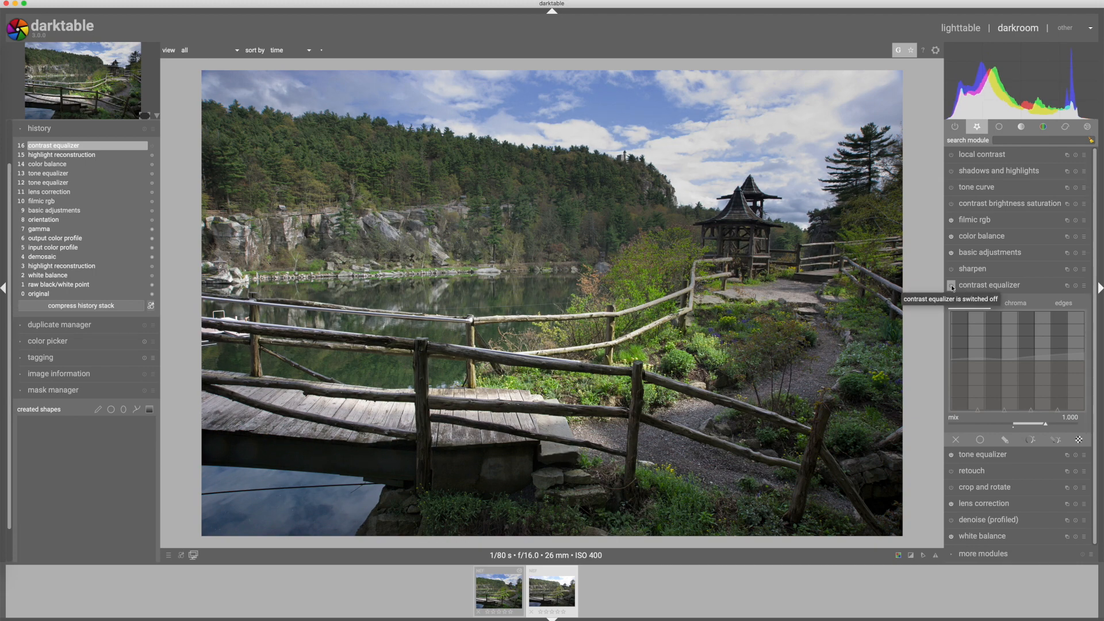
{"action": "left_click", "coordinate": [952, 286]}
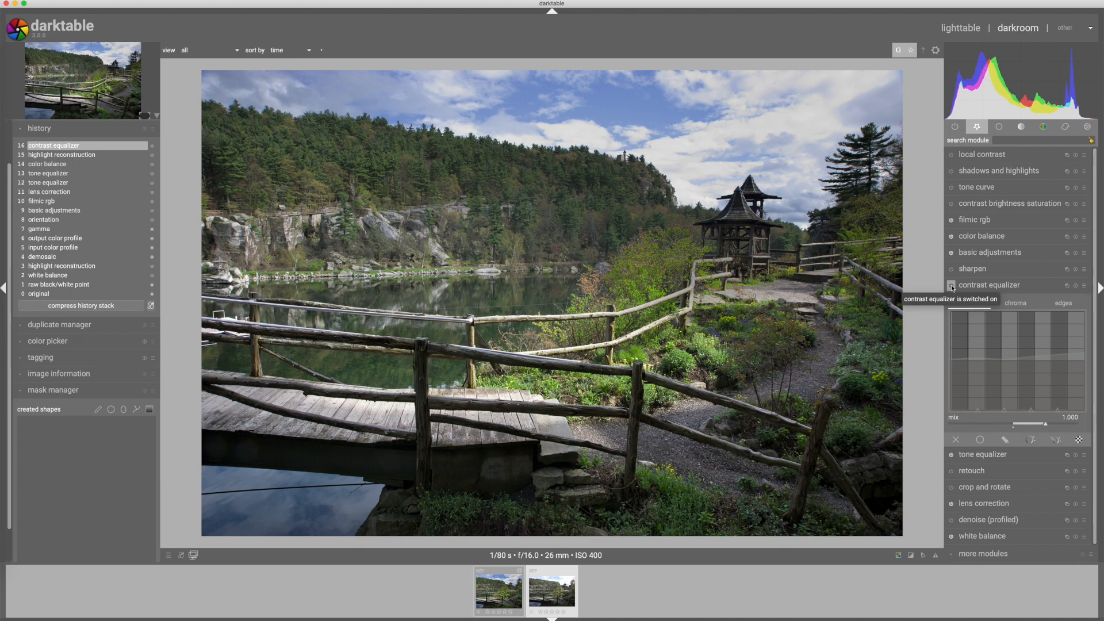
{"action": "left_click", "coordinate": [952, 286]}
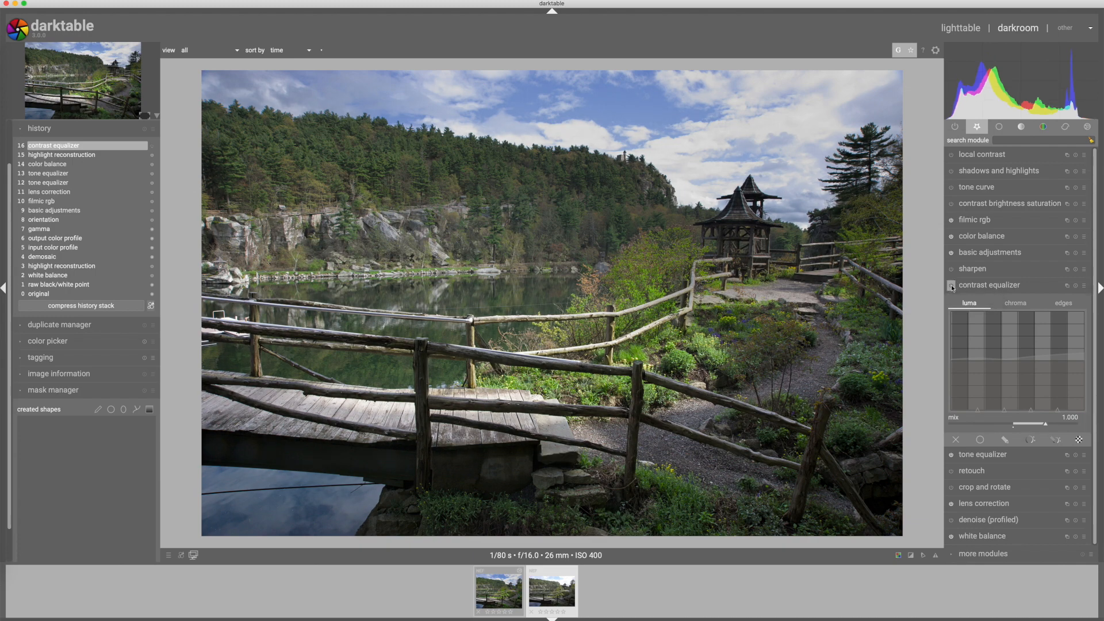
{"action": "left_click", "coordinate": [952, 286]}
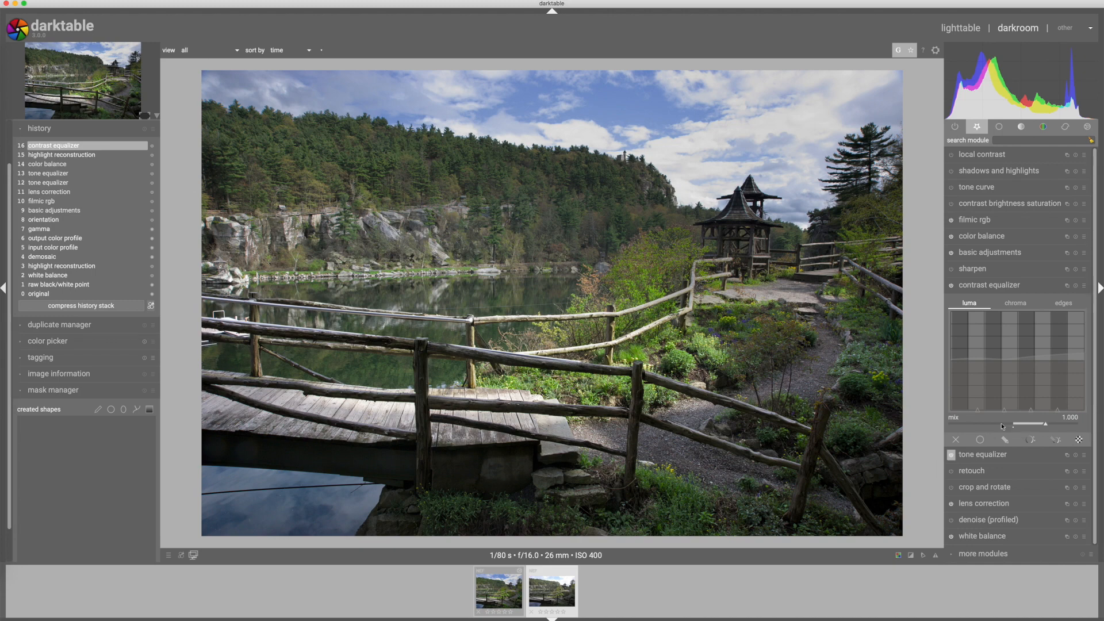
{"action": "left_click", "coordinate": [984, 286]}
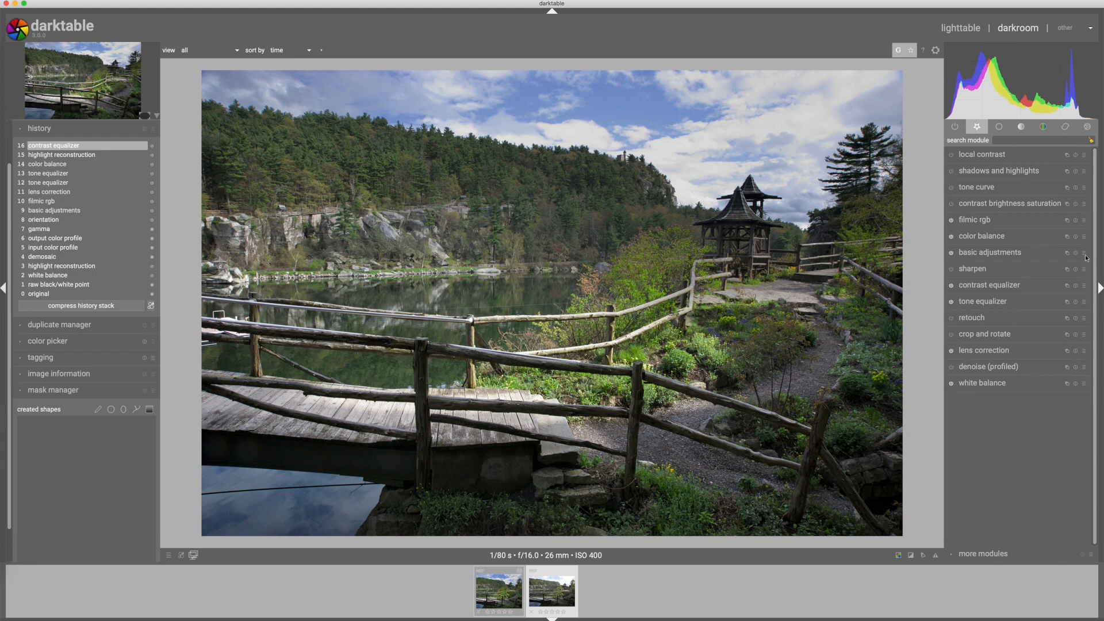
Step: Crop the photo to a 4:3 aspect with crop and rotate, cutting away the strip along its left edge
{"action": "left_click", "coordinate": [970, 334]}
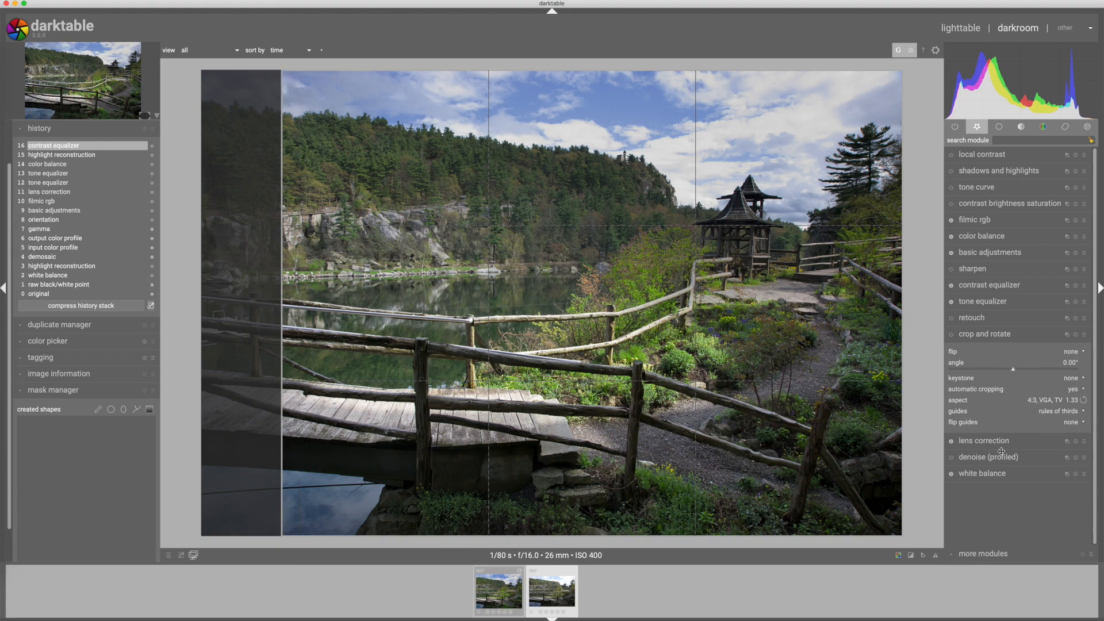
{"action": "left_click", "coordinate": [994, 335]}
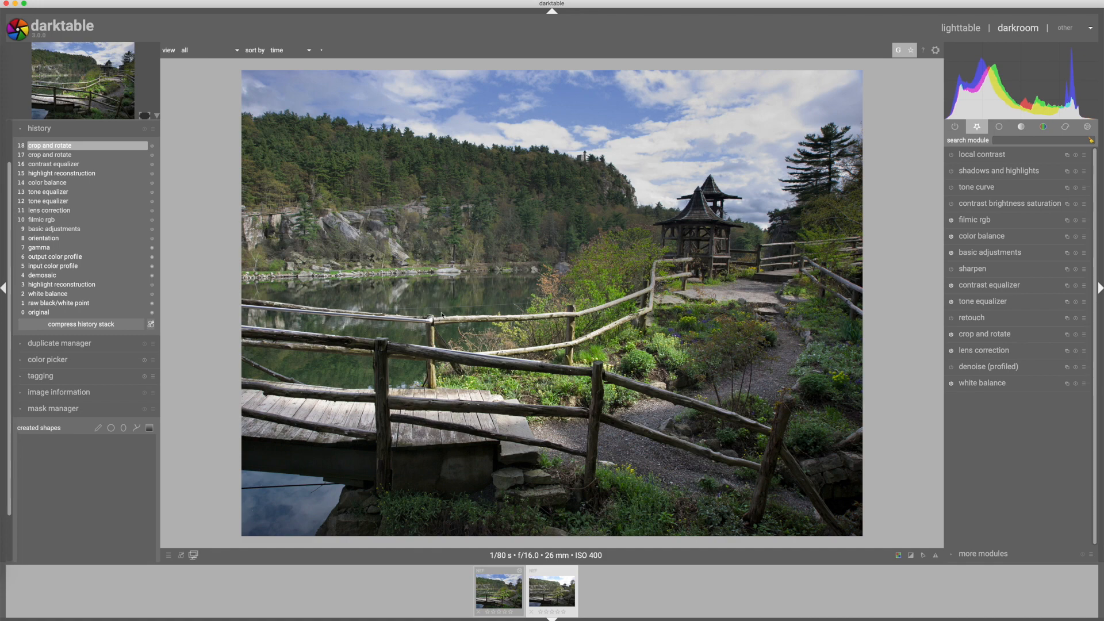
Step: Disable the tone equalizer and set up the retouch module with the clone algorithm
{"action": "scroll", "coordinate": [442, 313], "scroll_direction": "up", "scroll_amount": 4}
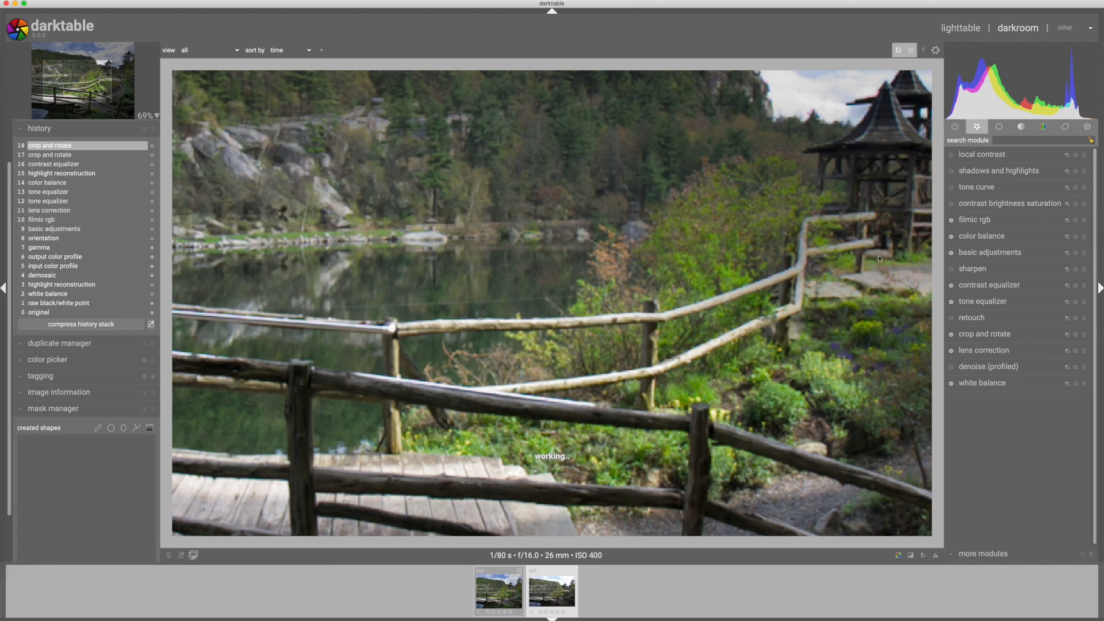
{"action": "left_click", "coordinate": [951, 302]}
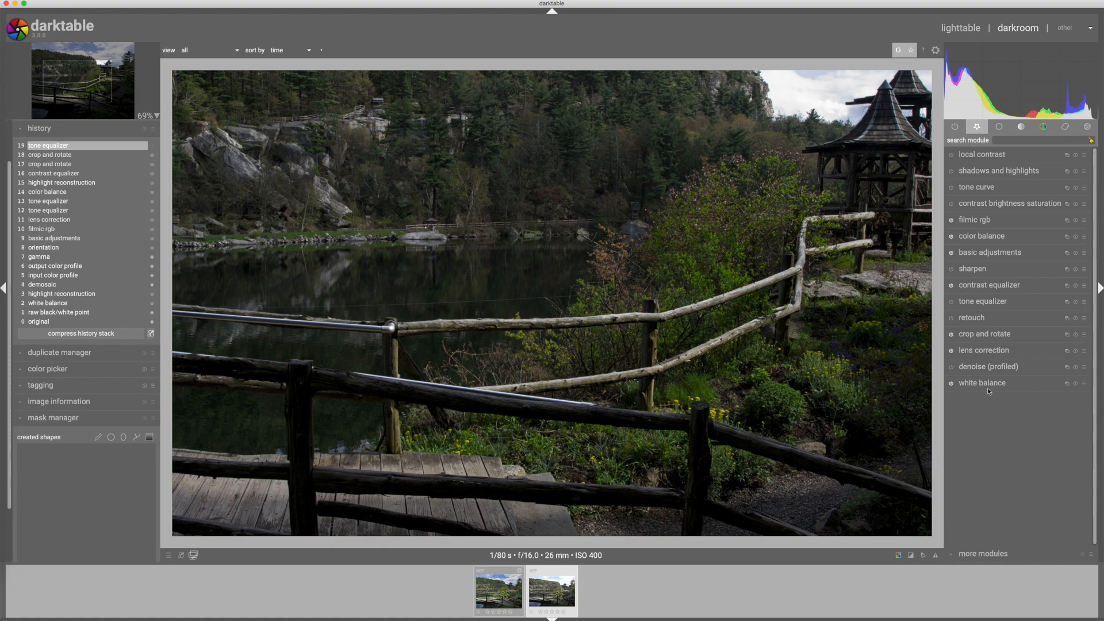
{"action": "left_click", "coordinate": [981, 320]}
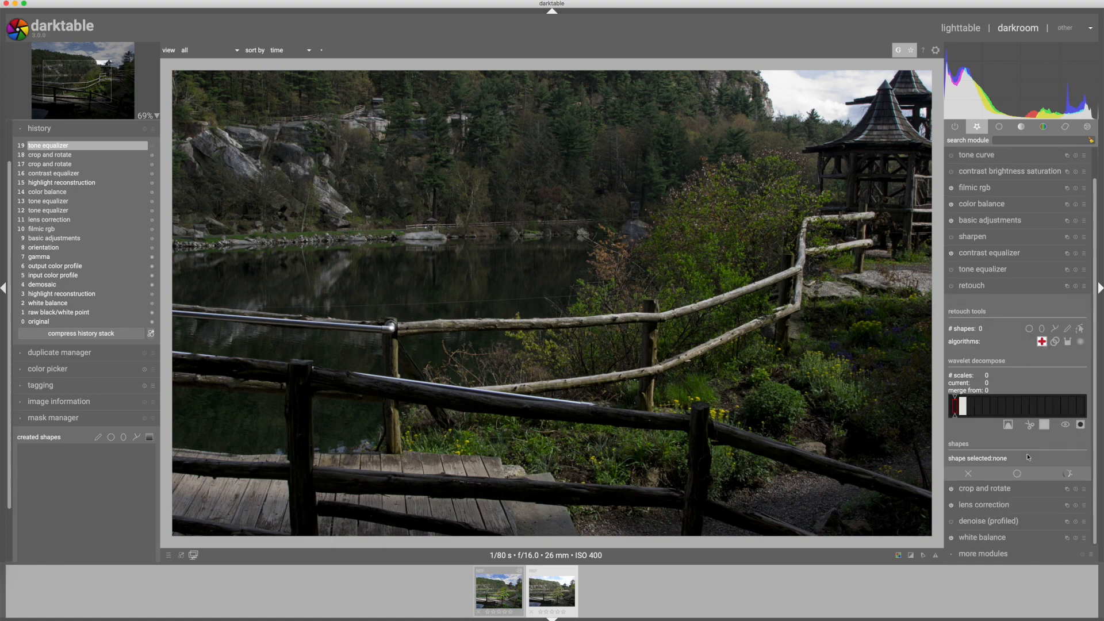
{"action": "left_click", "coordinate": [1054, 341]}
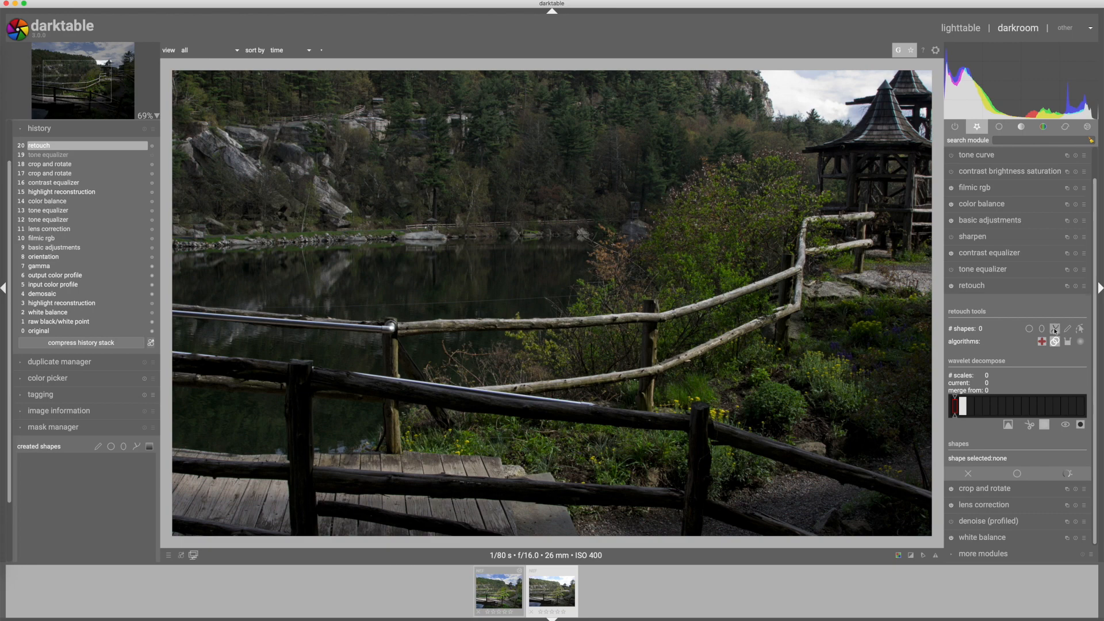
Step: Draw a closed clone path around the thin line stretching across the lake above the fence
{"action": "left_click", "coordinate": [1054, 329]}
{"action": "left_click", "coordinate": [272, 308]}
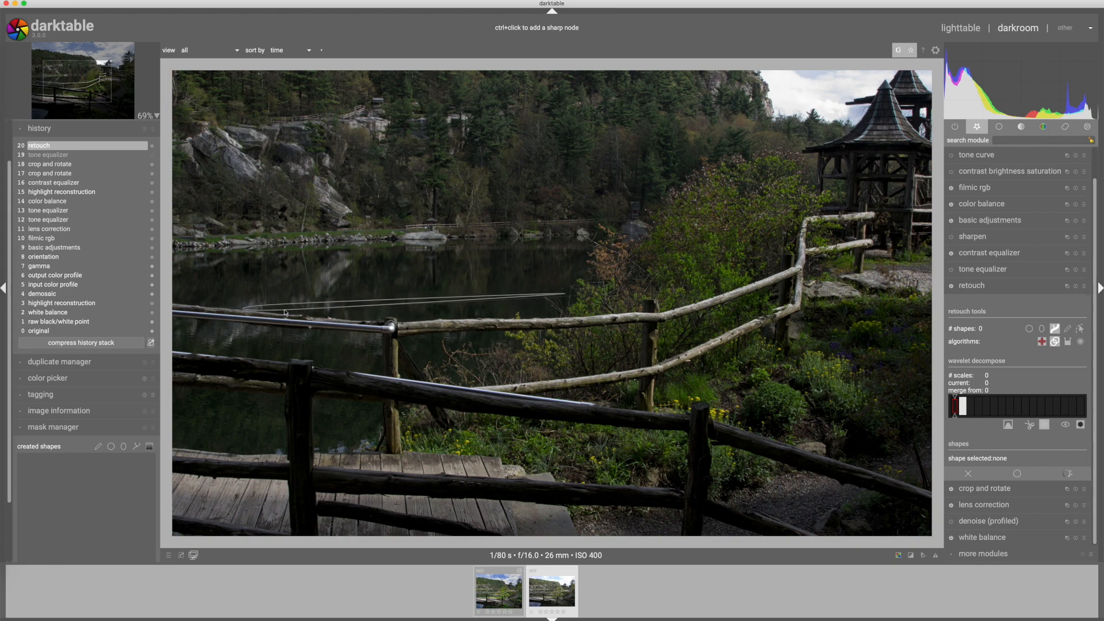
{"action": "left_click", "coordinate": [546, 302]}
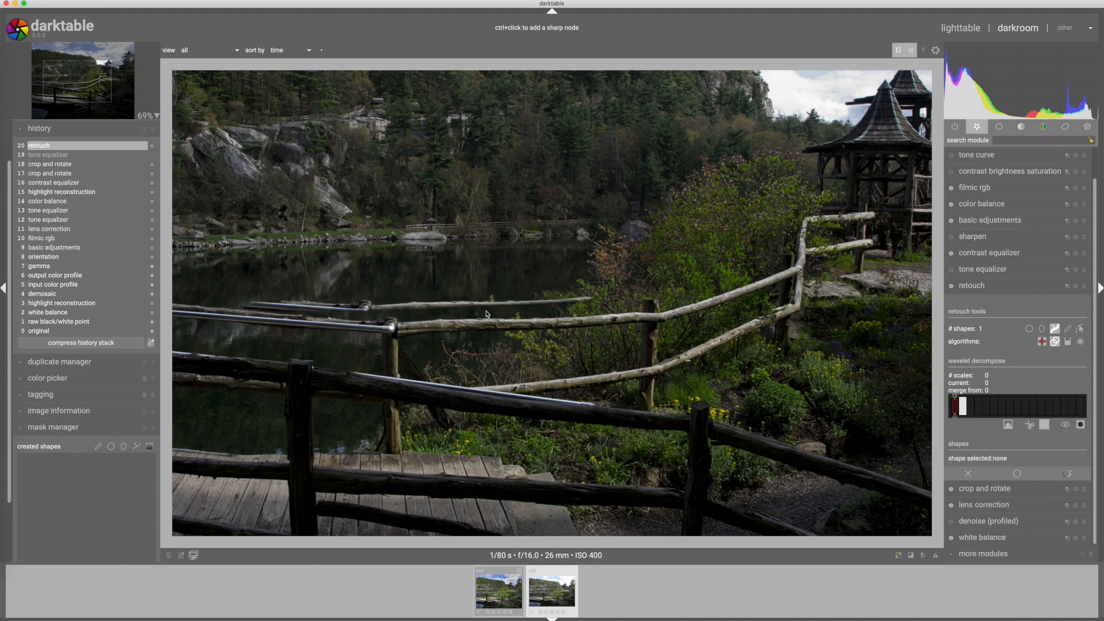
Step: Move the clone source up onto clear water just above the thin line and shrink the path shape
{"action": "left_click", "coordinate": [1080, 330]}
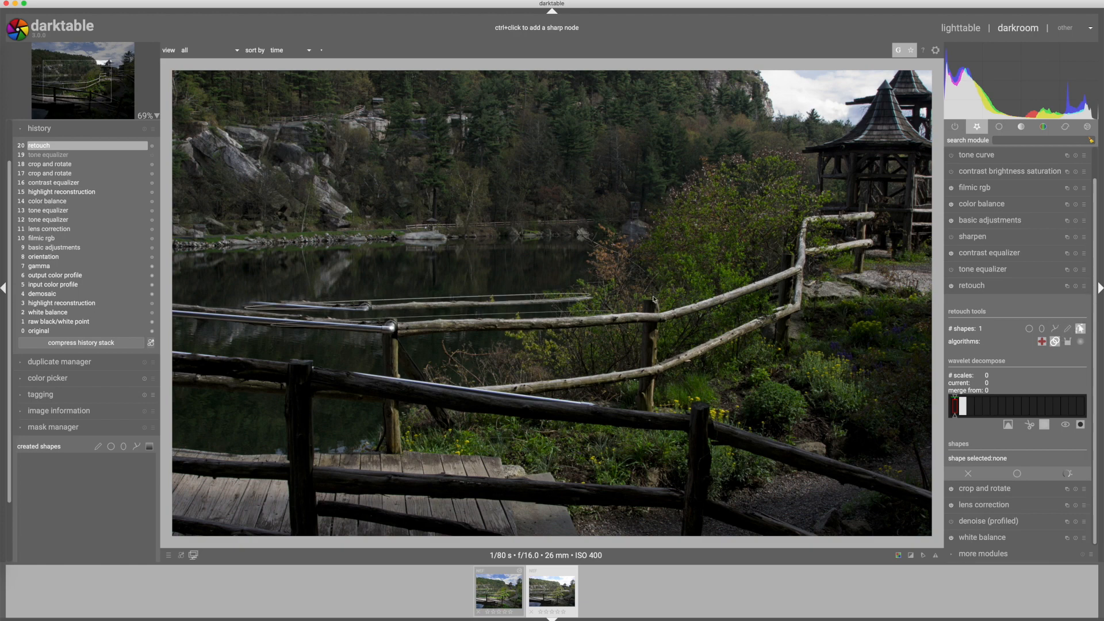
{"action": "left_click_drag", "start_coordinate": [509, 316], "coordinate": [492, 285]}
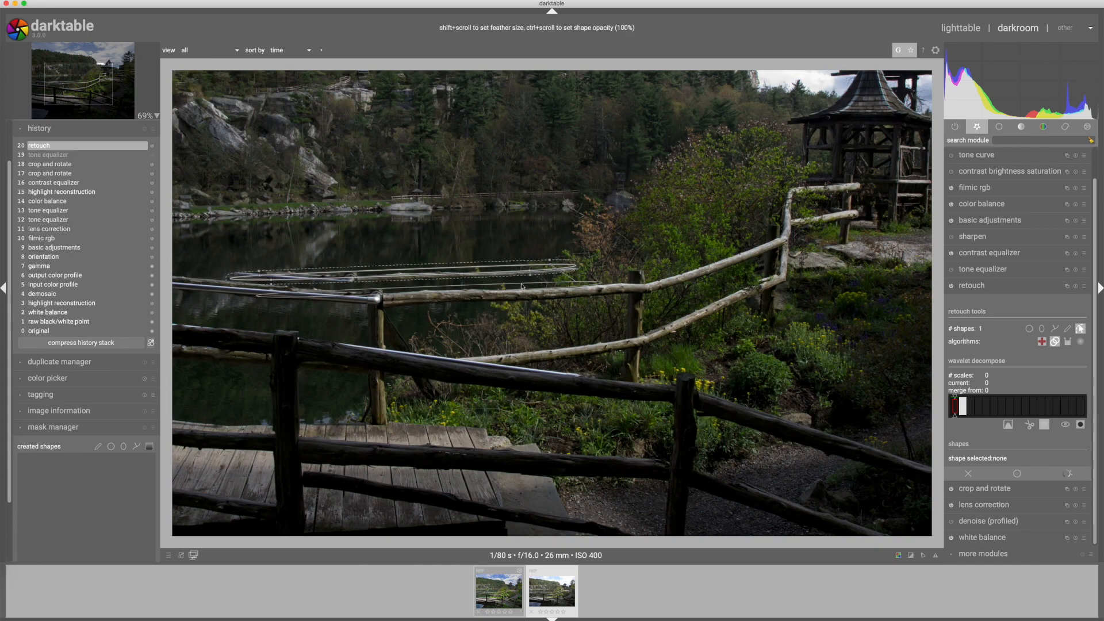
{"action": "left_click_drag", "start_coordinate": [521, 286], "coordinate": [494, 258]}
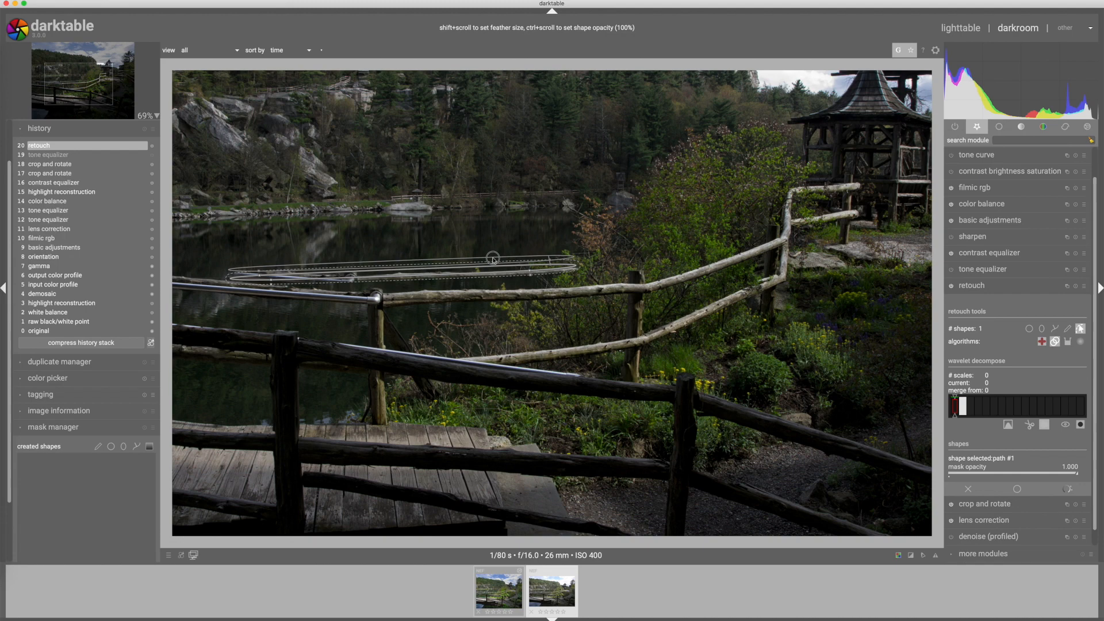
{"action": "scroll", "coordinate": [498, 272], "scroll_direction": "down", "scroll_amount": 1}
{"action": "scroll", "coordinate": [498, 272], "scroll_direction": "down", "scroll_amount": 2}
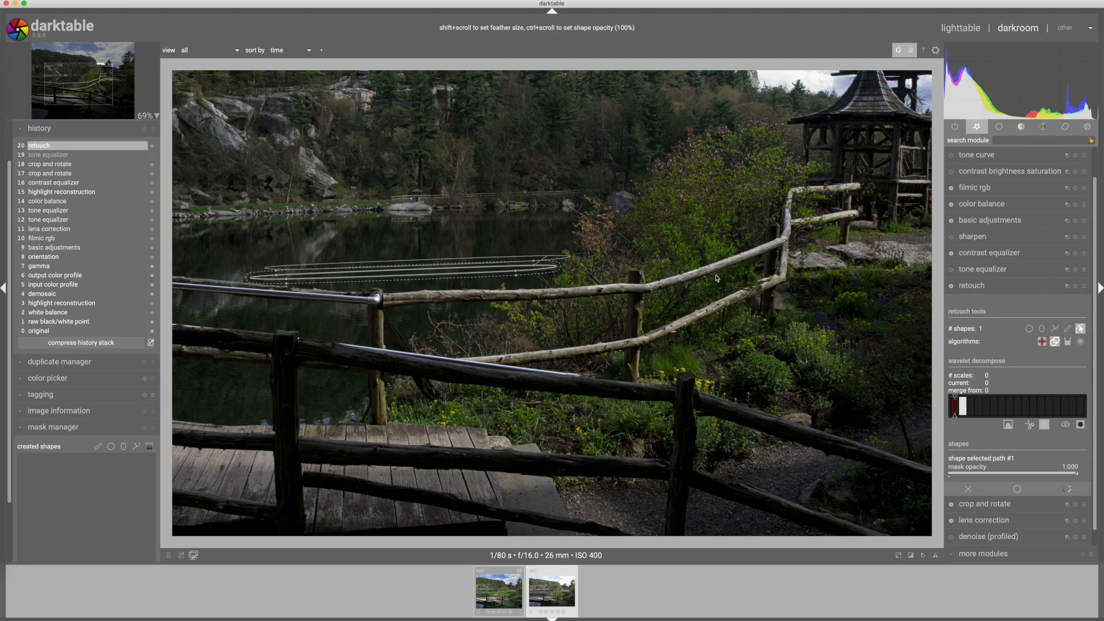
Step: Hide the retouch shapes and enable the tone equalizer again with the whole image in view
{"action": "left_click", "coordinate": [1081, 330]}
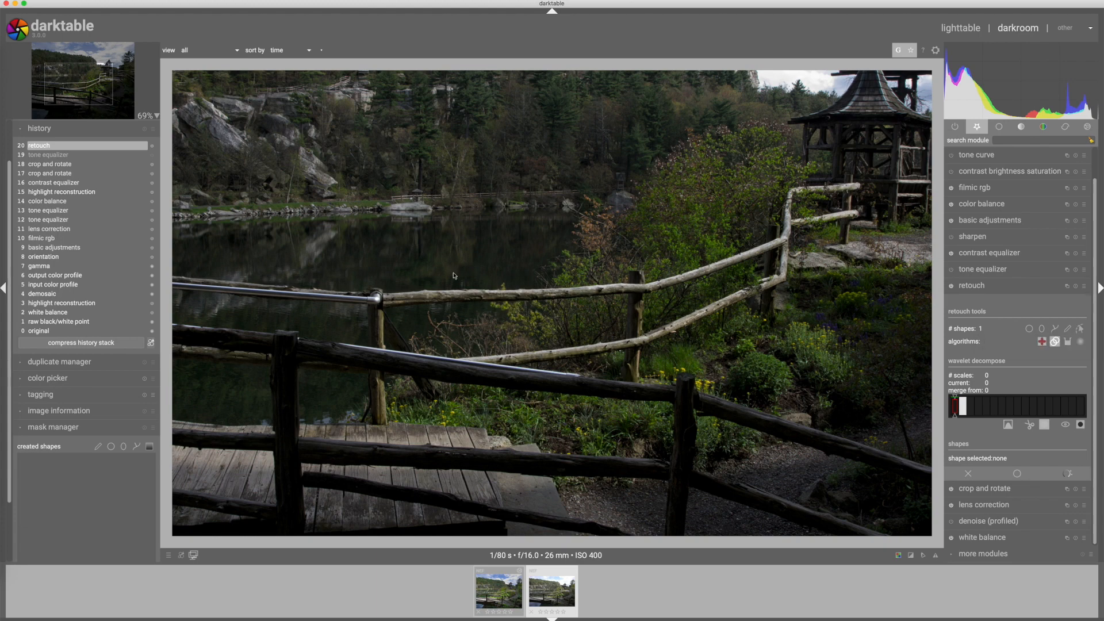
{"action": "middle_click", "coordinate": [432, 306]}
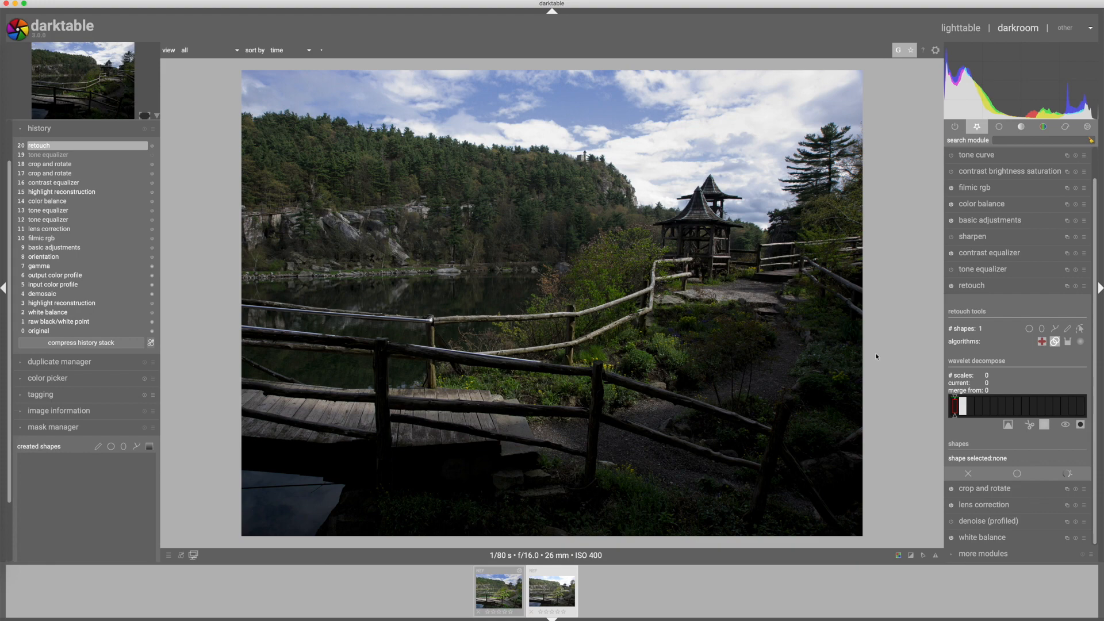
{"action": "left_click", "coordinate": [951, 269]}
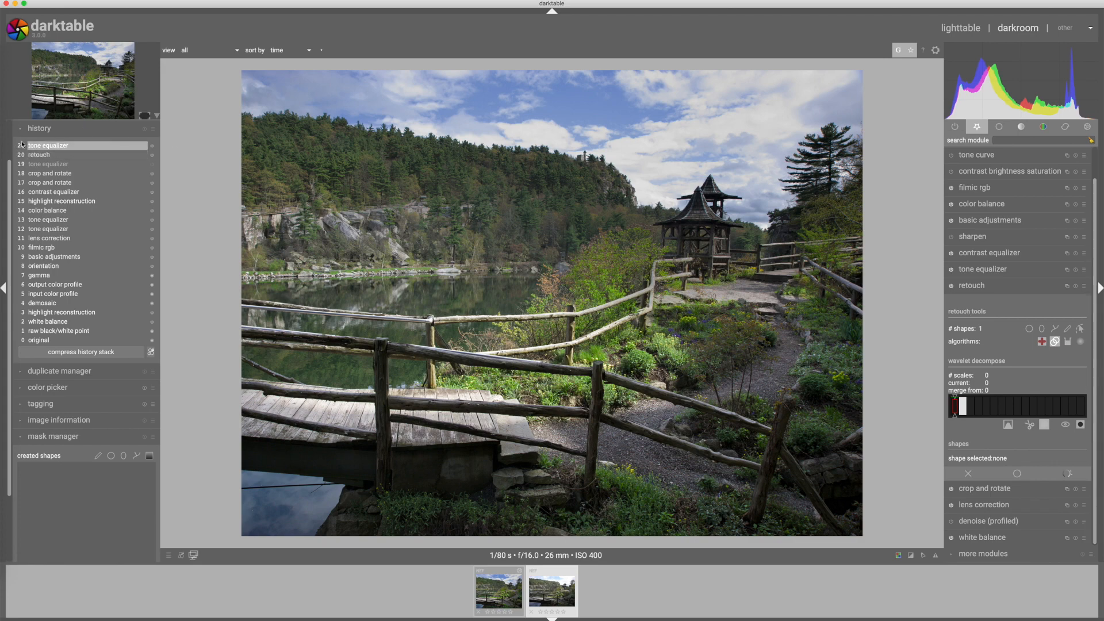
Step: Compare the finished edit with the orientation (8) snapshot by sweeping the split line across the whole image and back
{"action": "scroll", "coordinate": [8, 151], "scroll_direction": "up", "scroll_amount": 3}
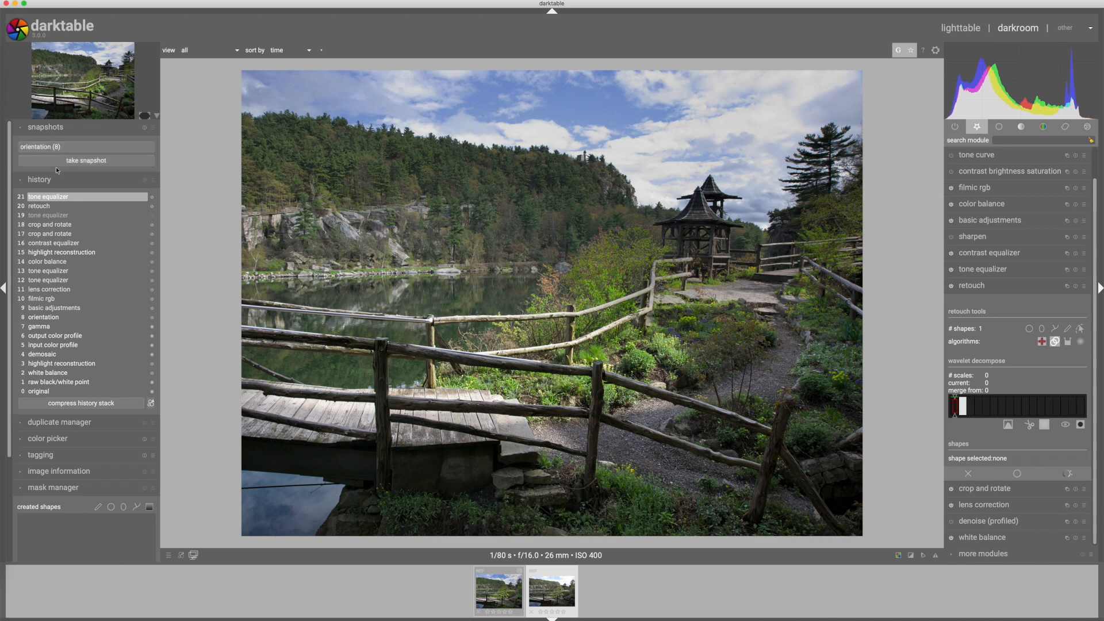
{"action": "left_click", "coordinate": [64, 147]}
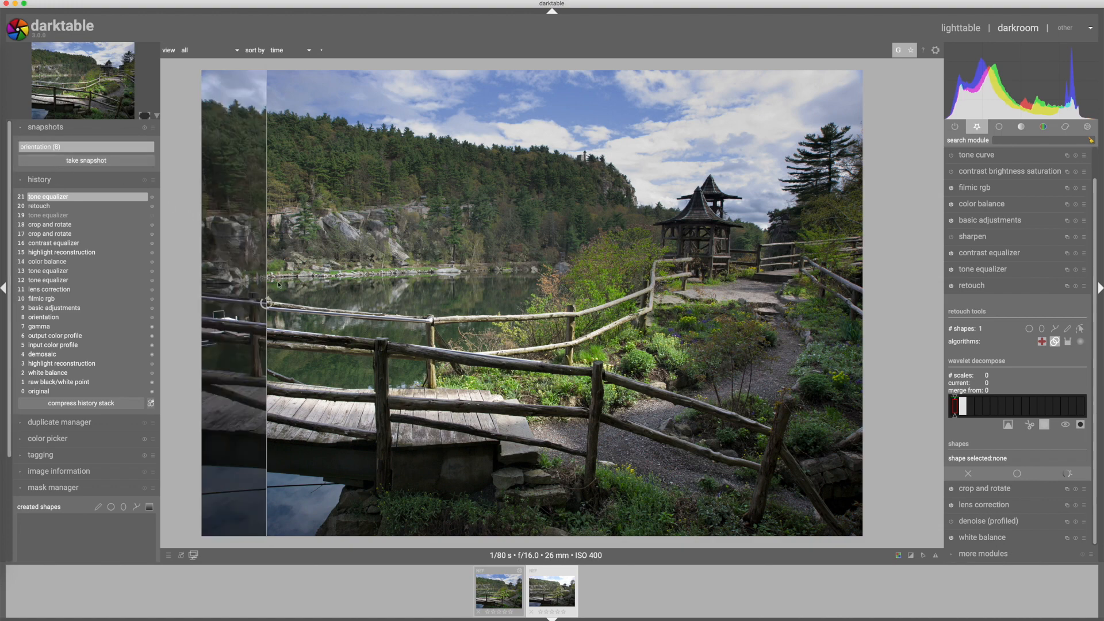
{"action": "left_click_drag", "start_coordinate": [269, 260], "coordinate": [875, 310]}
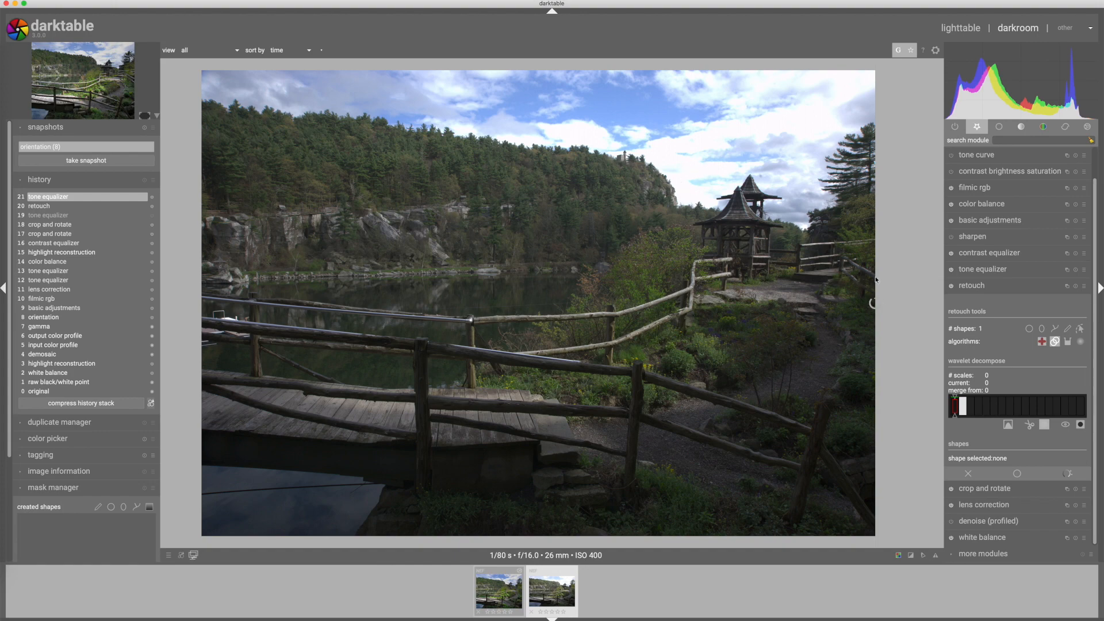
{"action": "left_click_drag", "start_coordinate": [874, 276], "coordinate": [199, 243]}
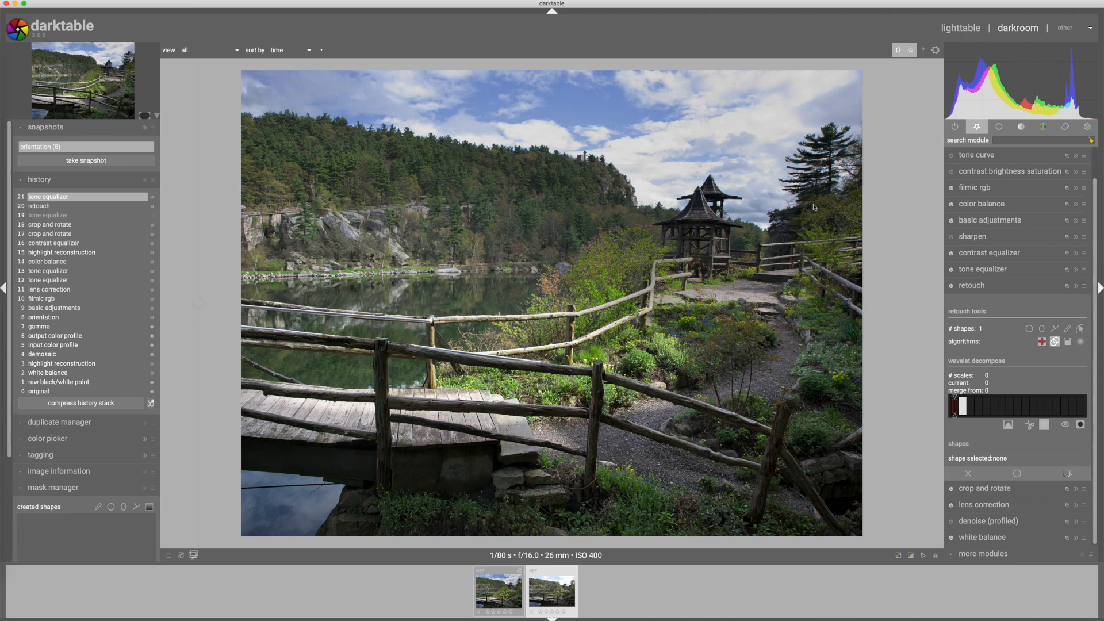
{"action": "mouse_move", "coordinate": [2, 117]}
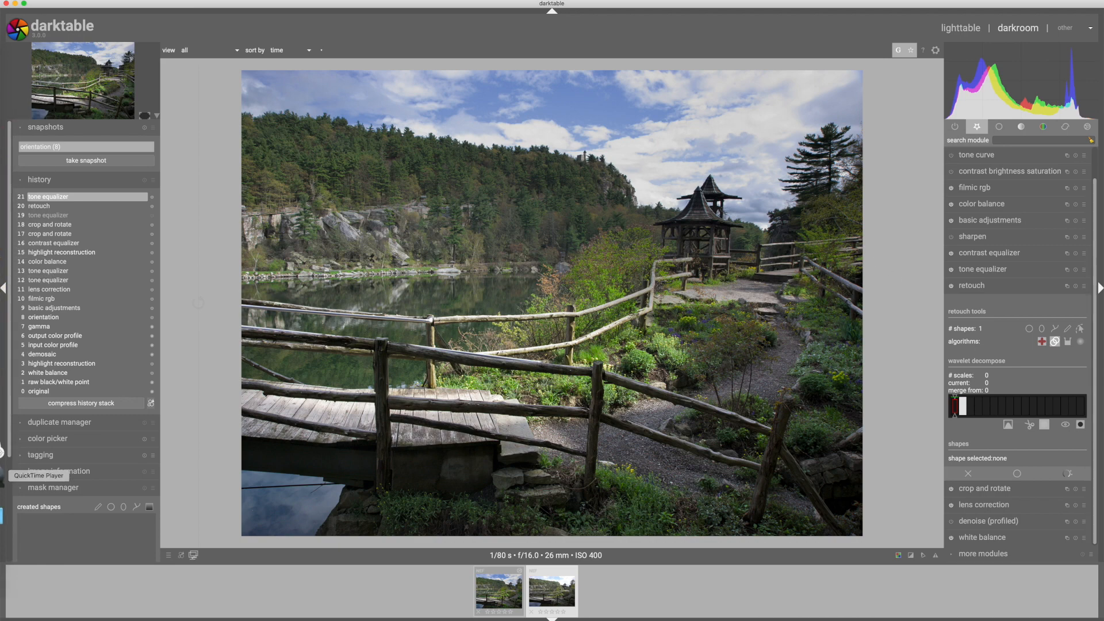